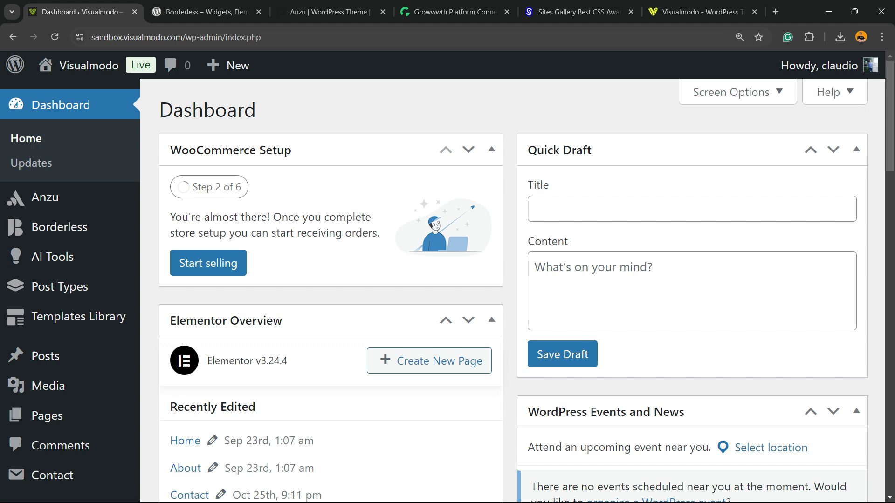
Go to the Plugins > Add New Plugin page.
scroll(28, 280, down, 3)
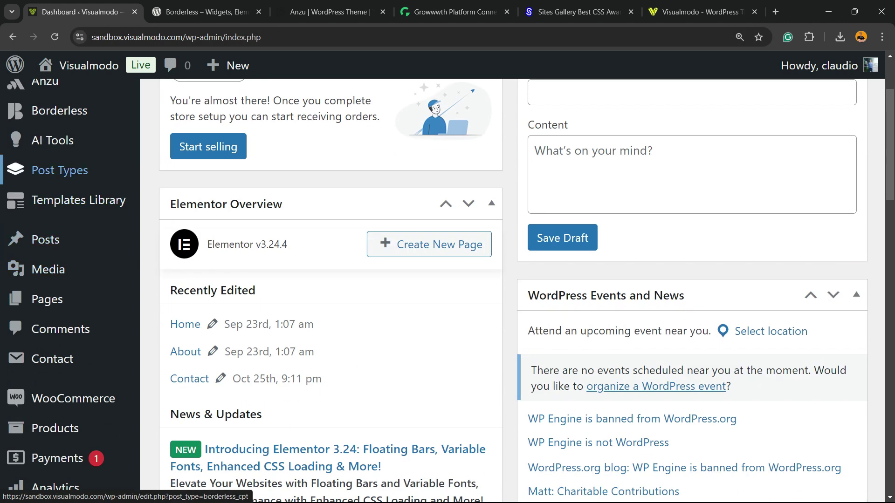
mouse_move(47, 269)
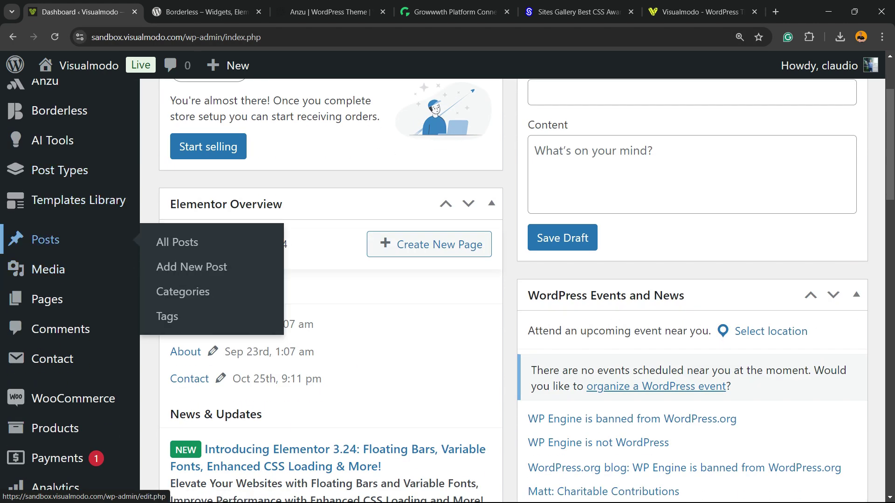
scroll(47, 243, down, 3)
mouse_move(47, 402)
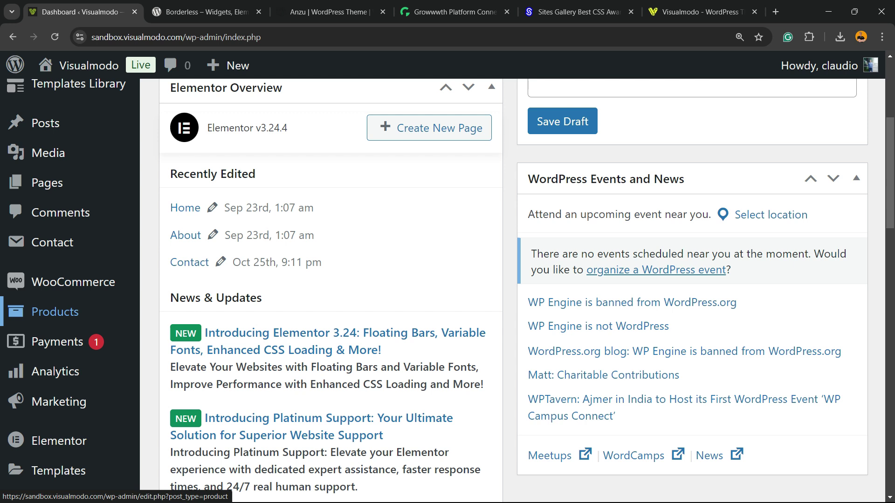
scroll(47, 312, down, 3)
mouse_move(47, 424)
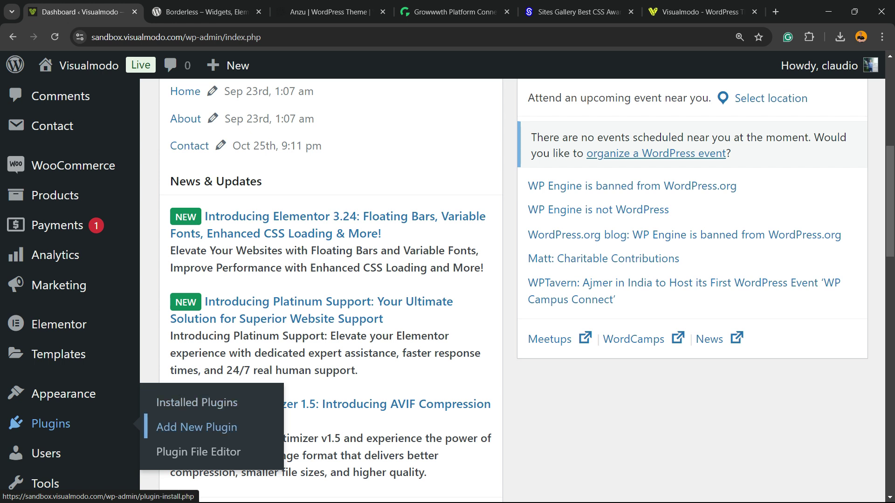
click(210, 431)
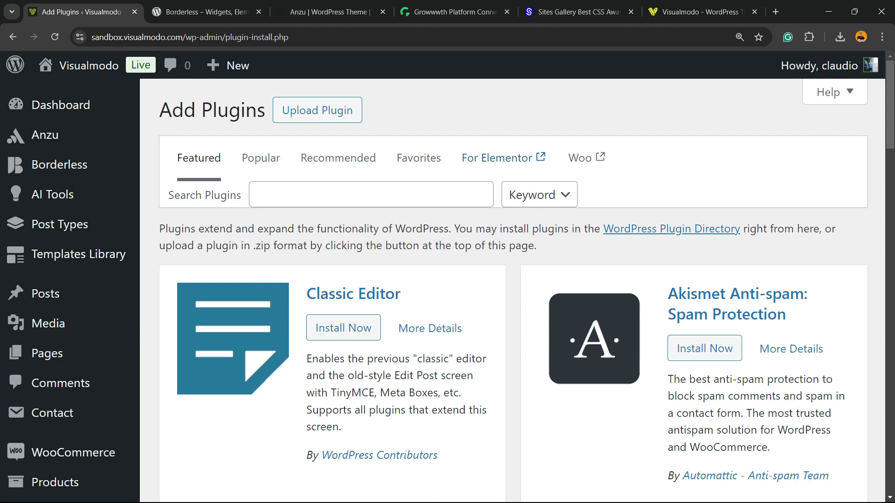
Search for 'Super Page Cache' and install and activate the Themeisle plugin.
key(ctrl+minus)
key(ctrl+minus)
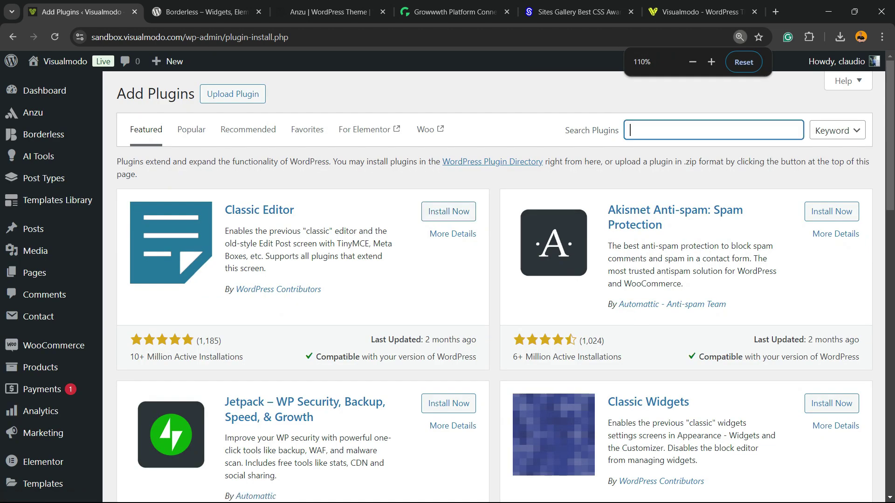
triple_click(591, 130)
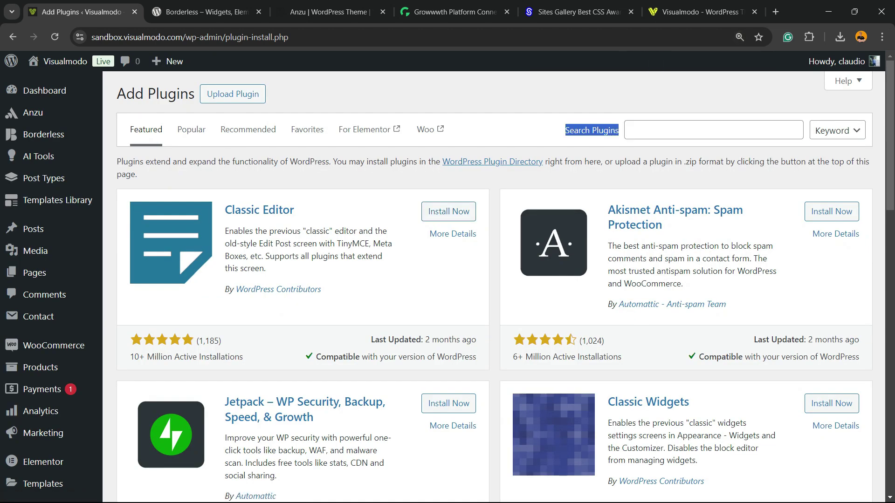
click(713, 130)
text(Super Page Cache)
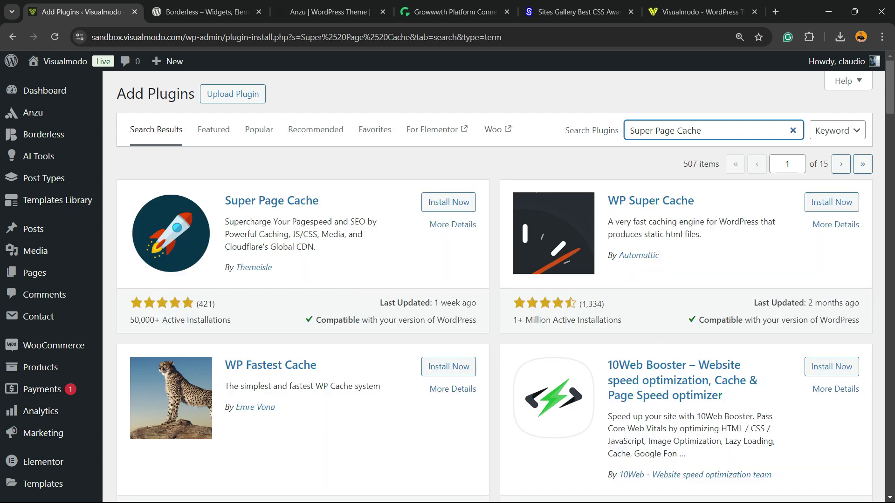
drag(318, 200, 224, 201)
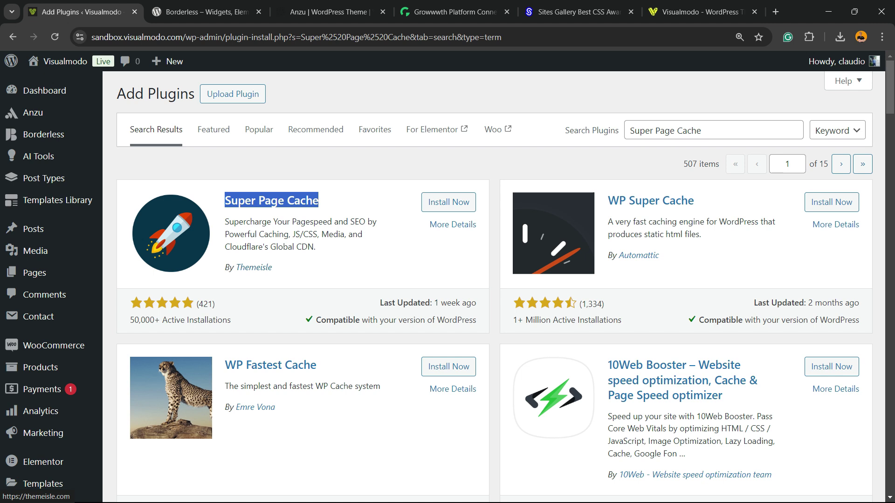
drag(273, 267, 225, 267)
click(448, 202)
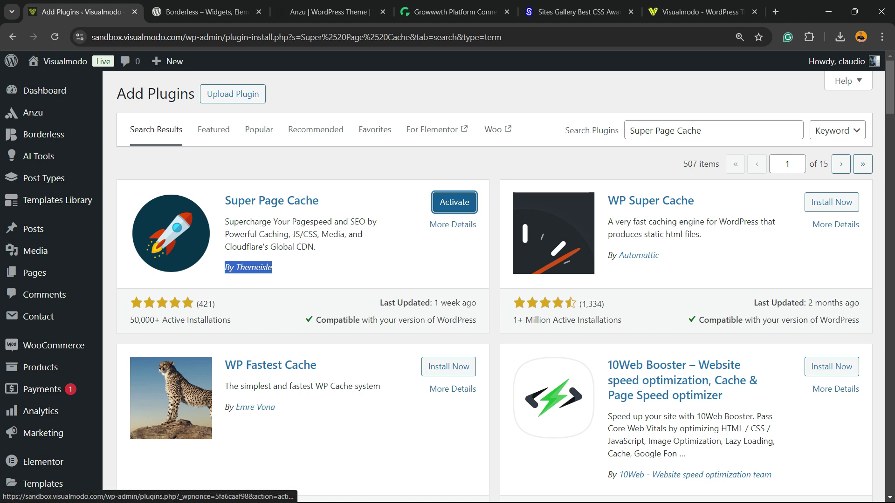
click(455, 202)
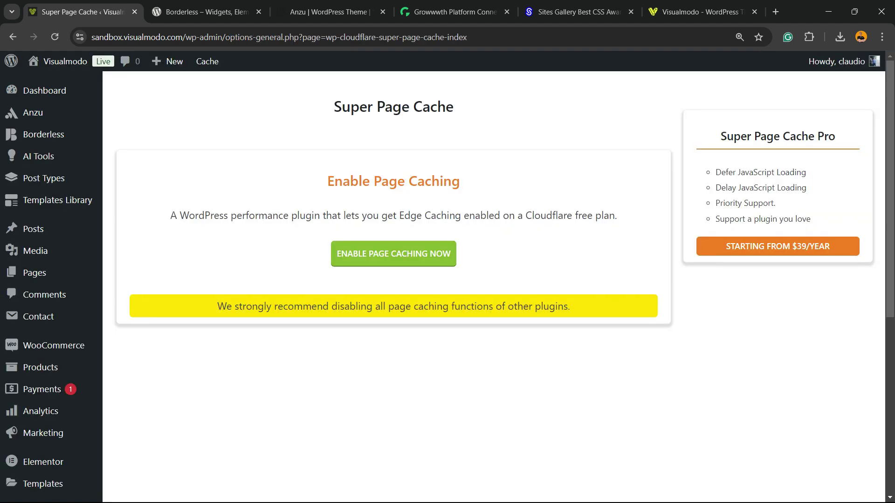
Enable page caching in Super Page Cache and confirm the success message with Ok.
key(ctrl+plus)
key(ctrl+plus)
key(ctrl+plus)
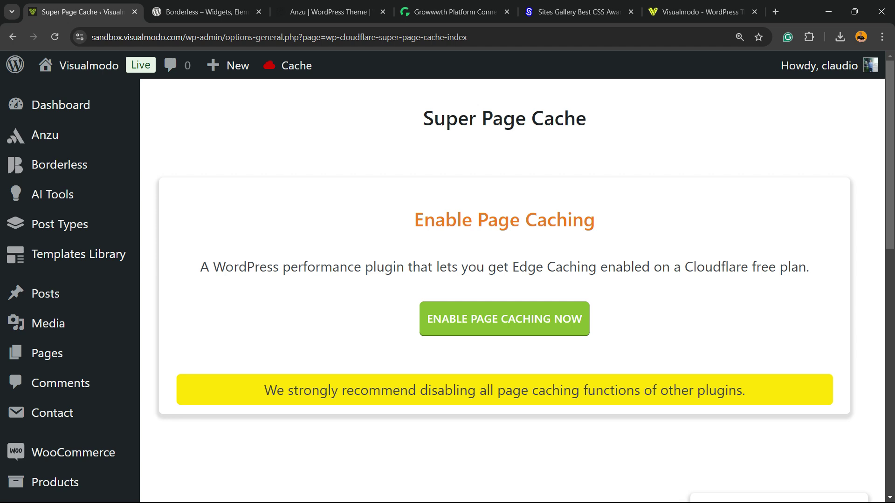
triple_click(504, 267)
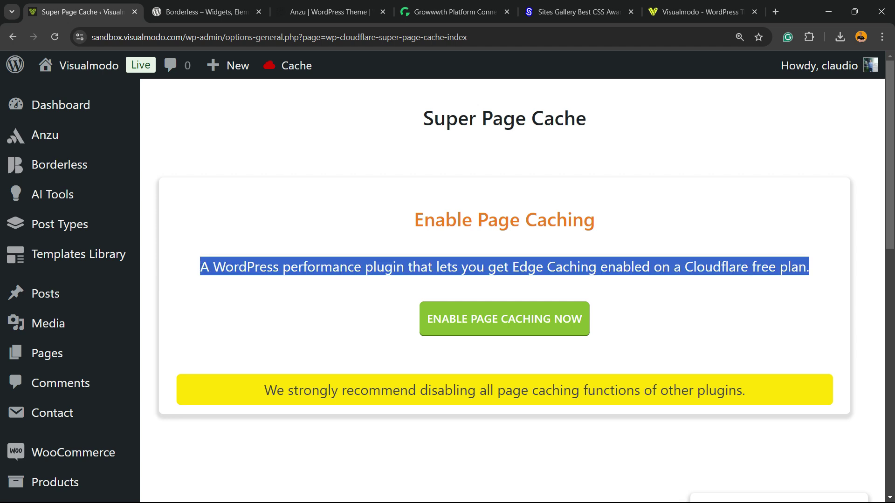
drag(264, 390, 745, 390)
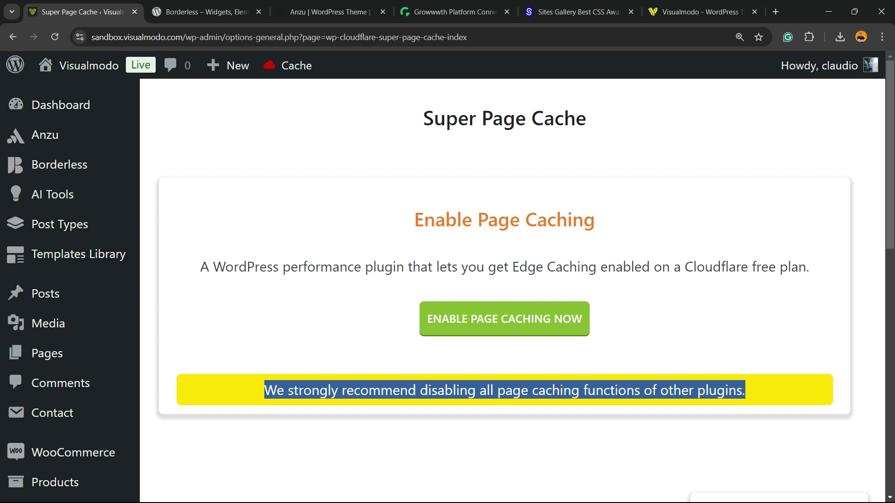
click(460, 332)
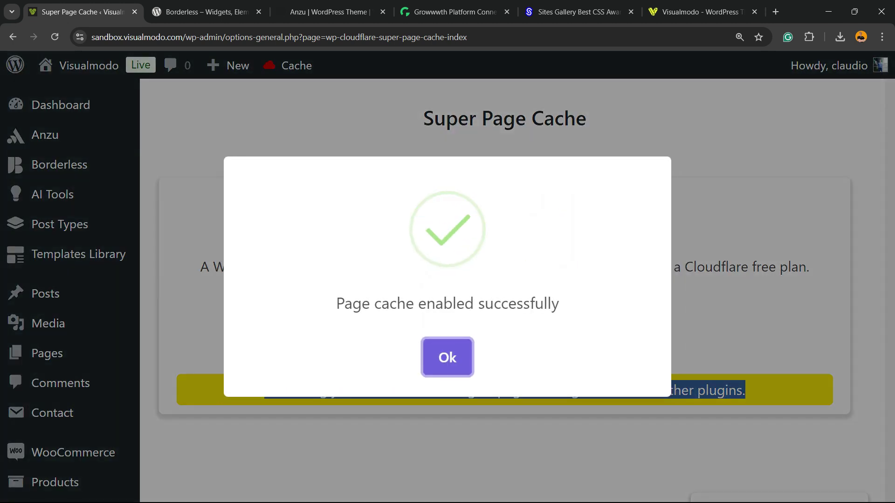
click(447, 357)
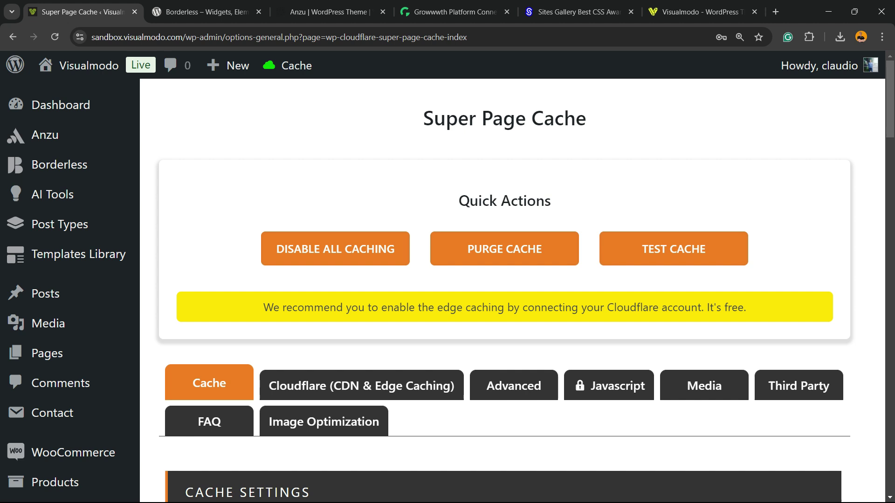
Review the Cache tab's browser caching options, including Cache Lifespan 0 and the Plesk note.
scroll(513, 280, down, 3)
scroll(513, 280, up, 3)
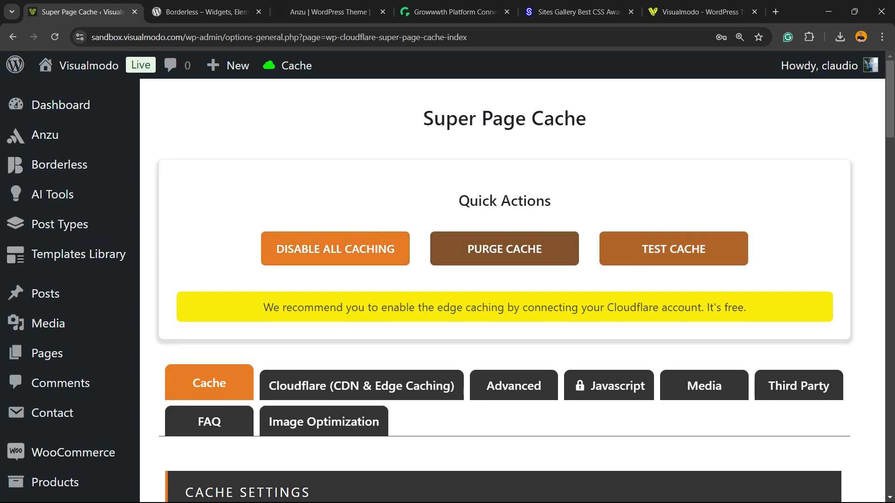
scroll(504, 249, down, 5)
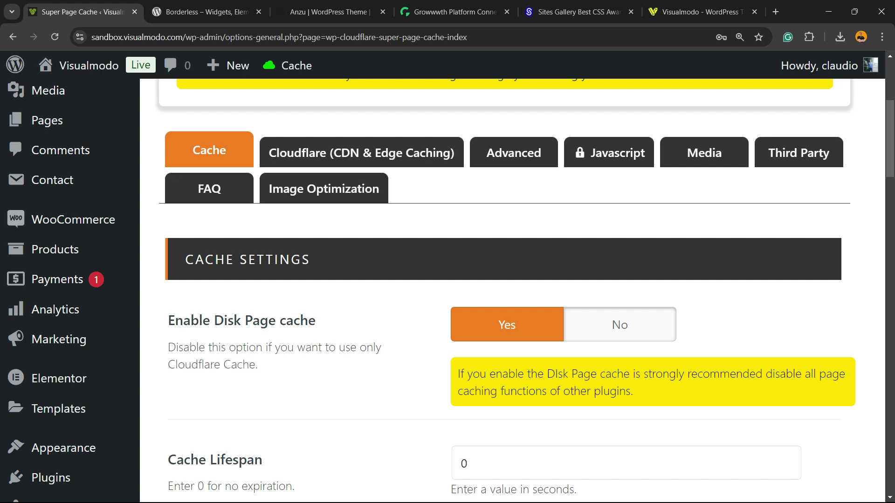
scroll(443, 291, down, 2)
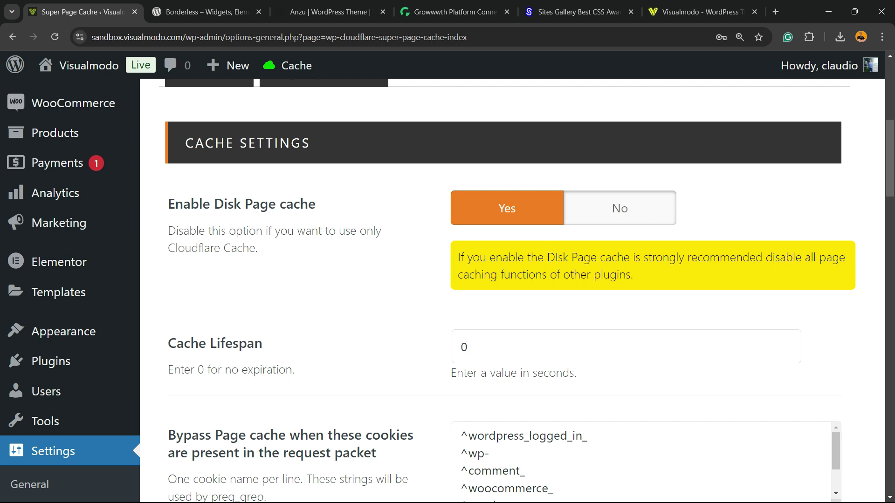
scroll(513, 289, down, 2)
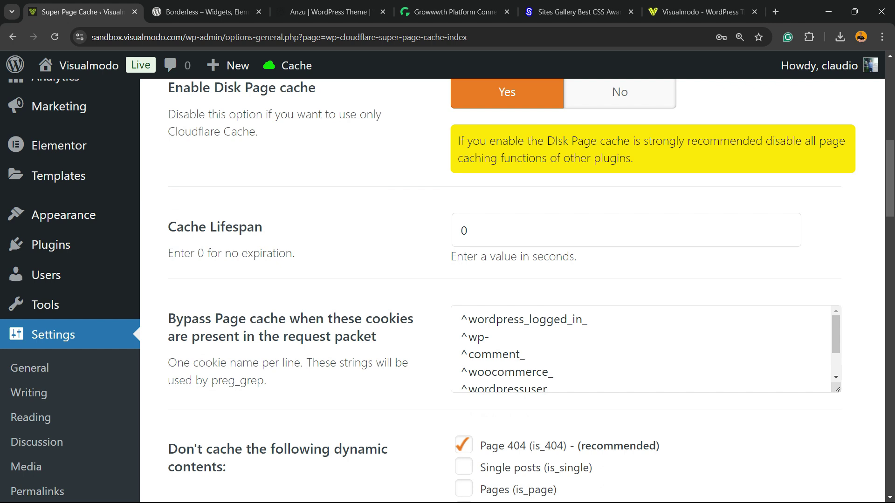
click(467, 231)
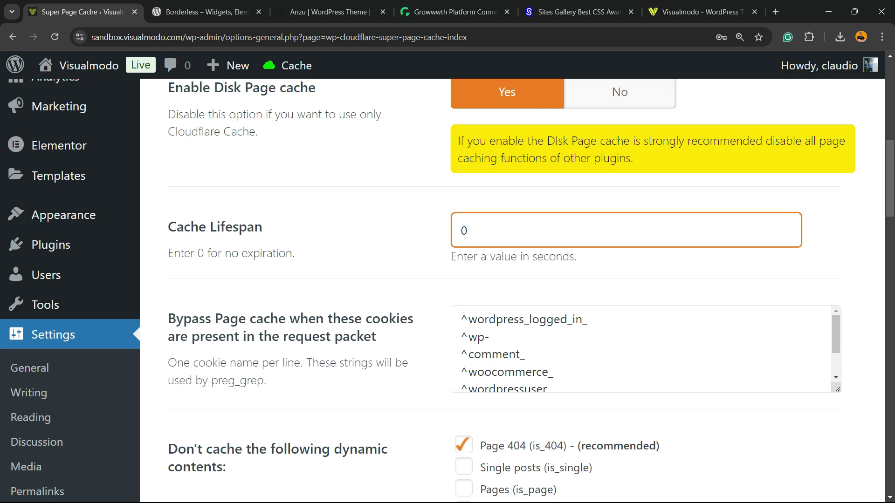
scroll(512, 289, down, 2)
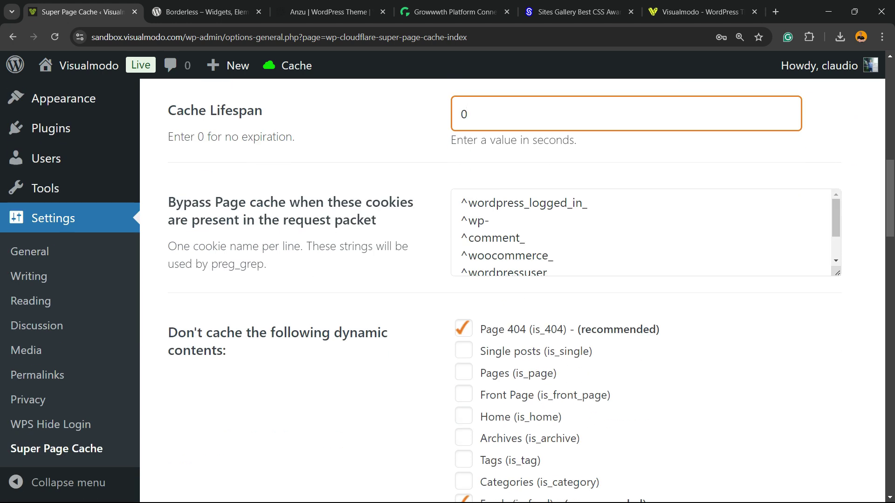
scroll(513, 289, down, 2)
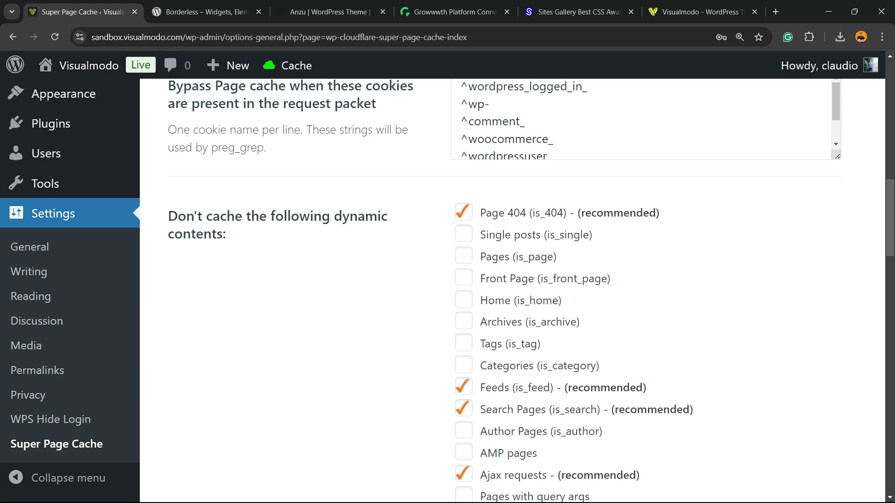
scroll(513, 289, down, 2)
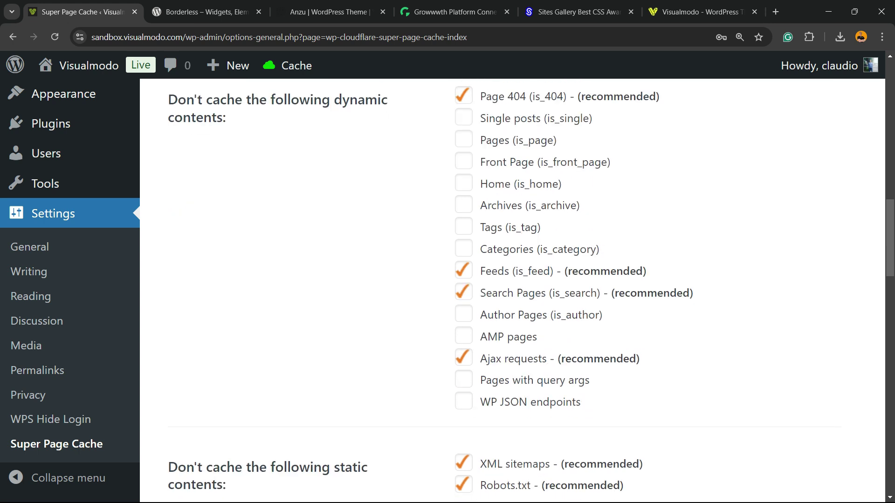
scroll(512, 289, down, 2)
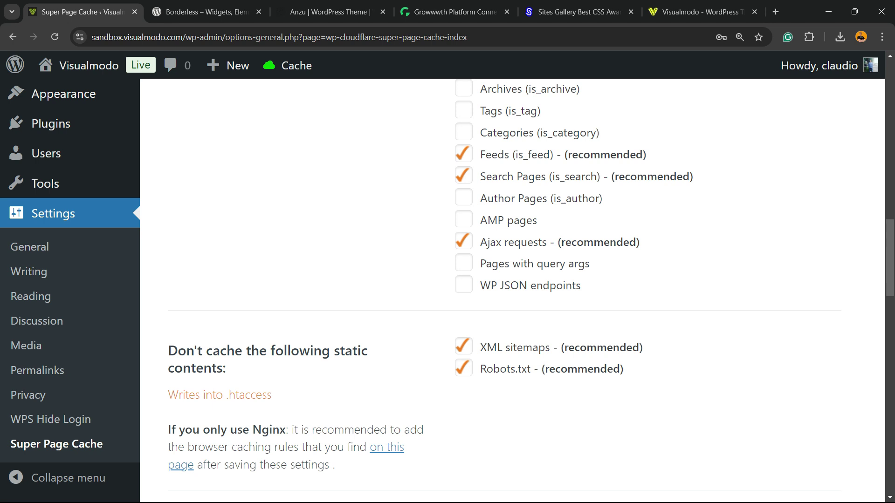
scroll(513, 289, down, 2)
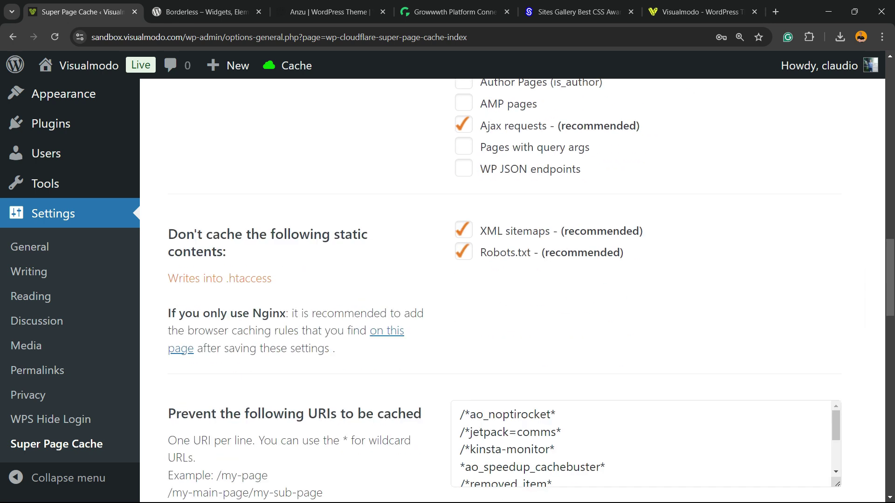
scroll(513, 289, down, 2)
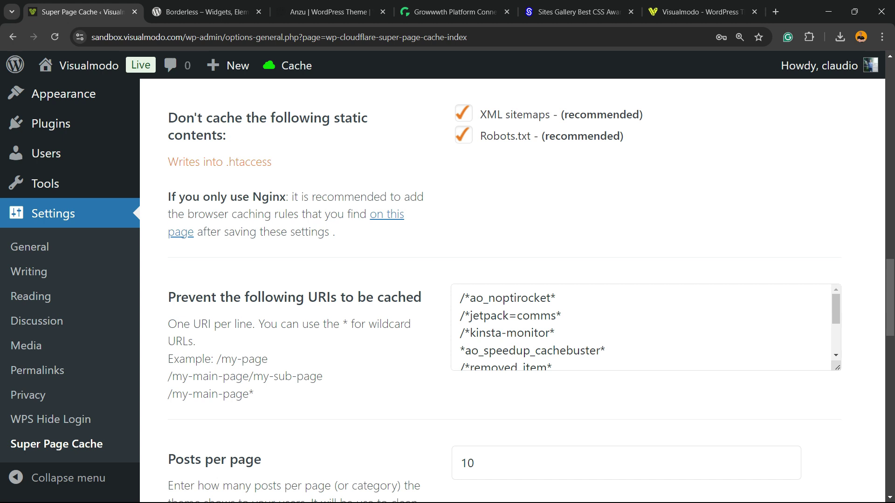
scroll(644, 326, down, 6)
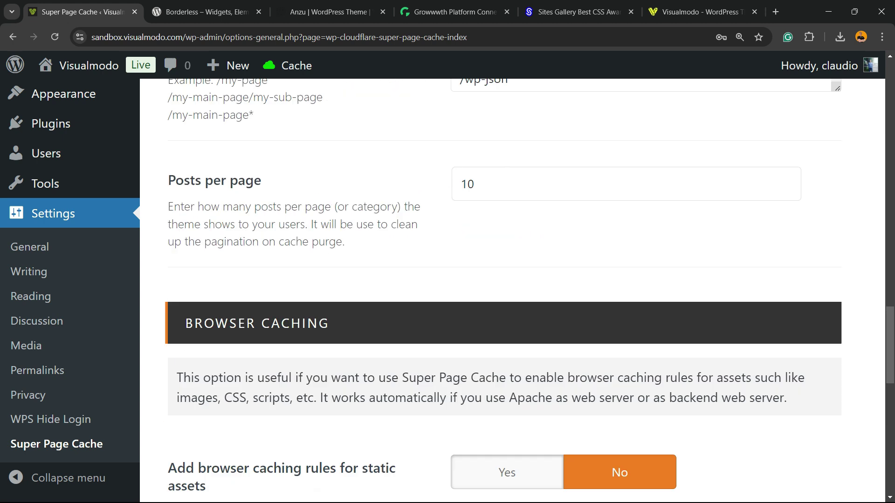
scroll(512, 289, down, 5)
scroll(513, 289, up, 8)
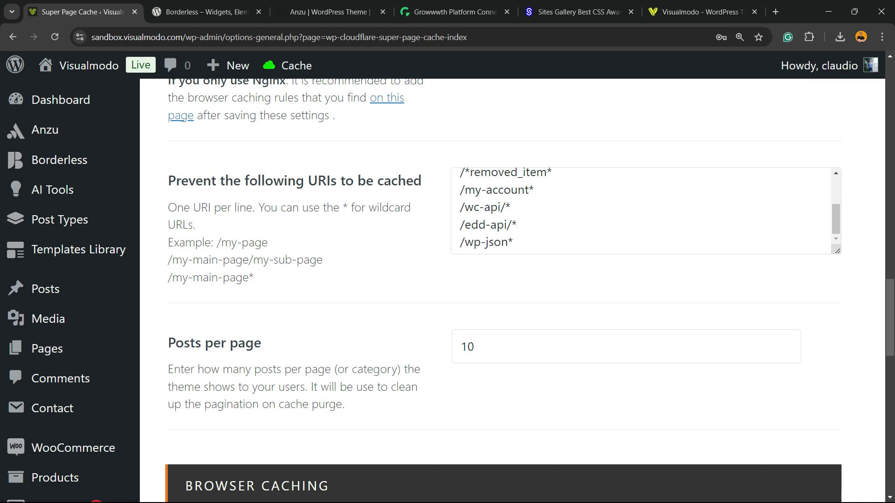
scroll(512, 289, down, 5)
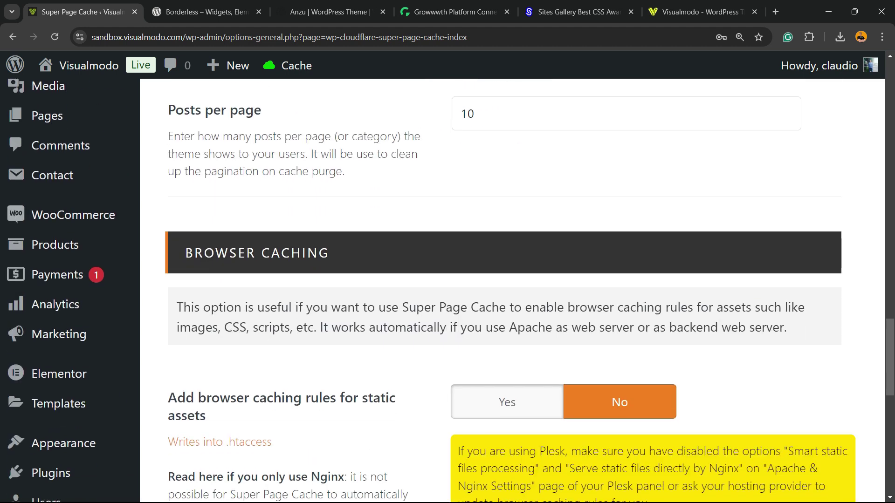
scroll(513, 288, down, 3)
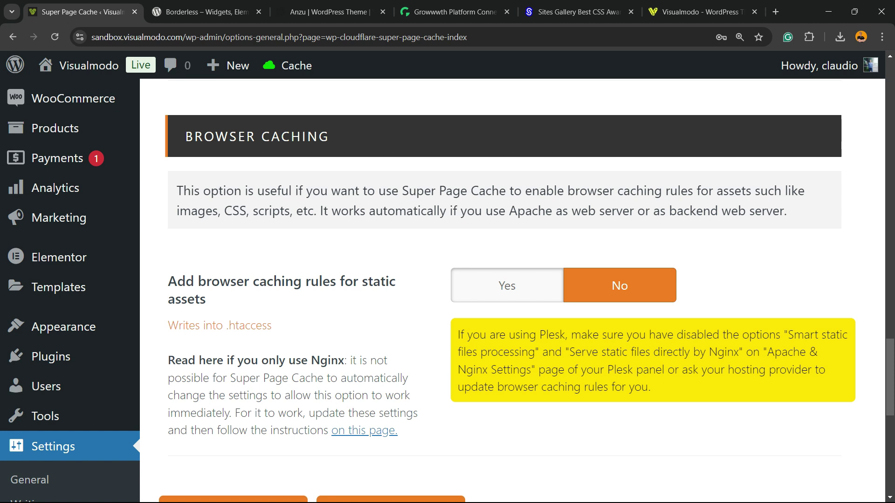
scroll(513, 289, down, 3)
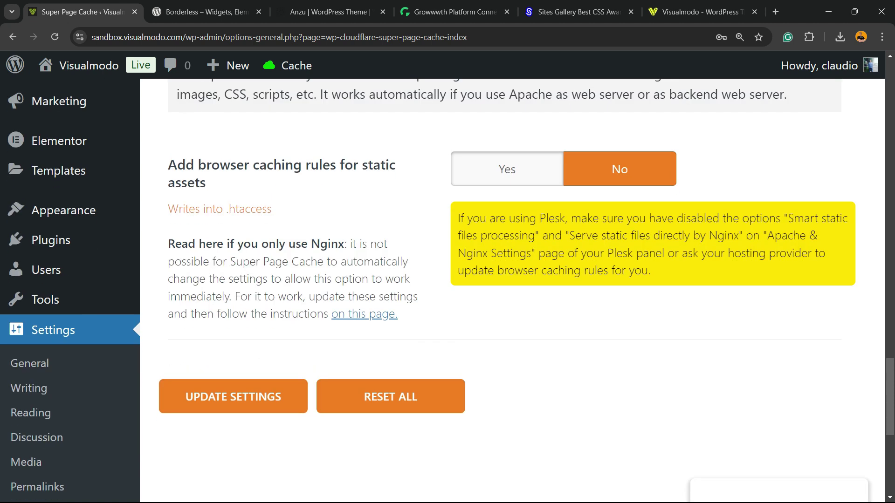
triple_click(648, 245)
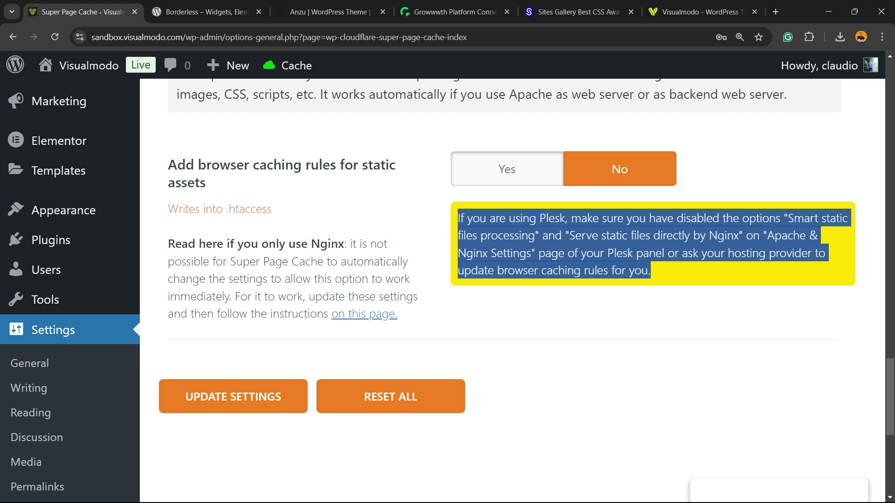
Open the Cloudflare (CDN & Edge Caching) tab showing Cloudflare General Settings.
scroll(447, 289, up, 9)
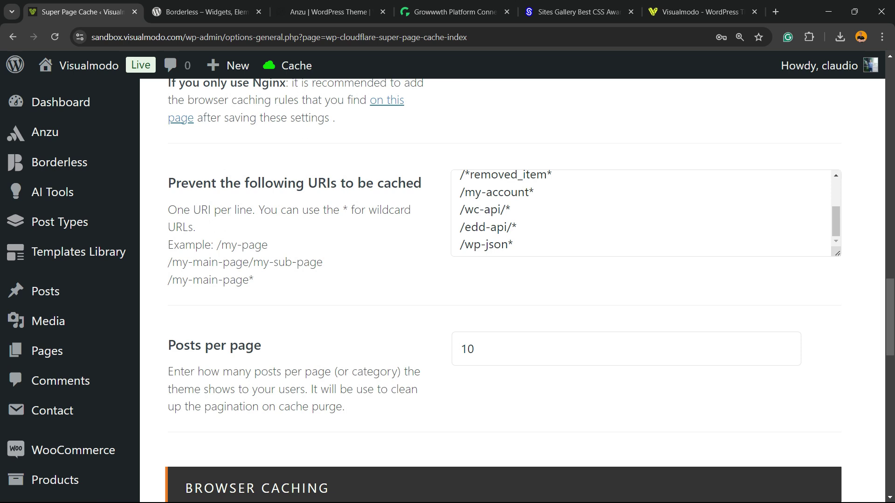
scroll(448, 289, up, 15)
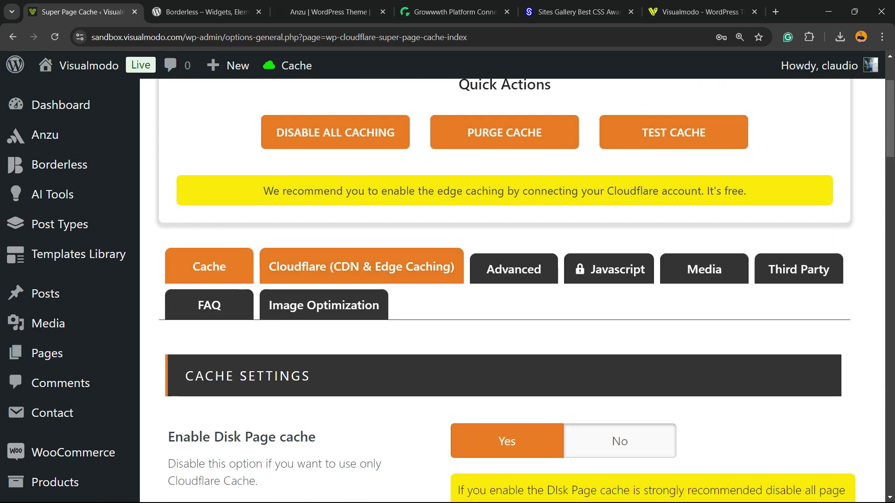
click(361, 266)
scroll(513, 289, down, 5)
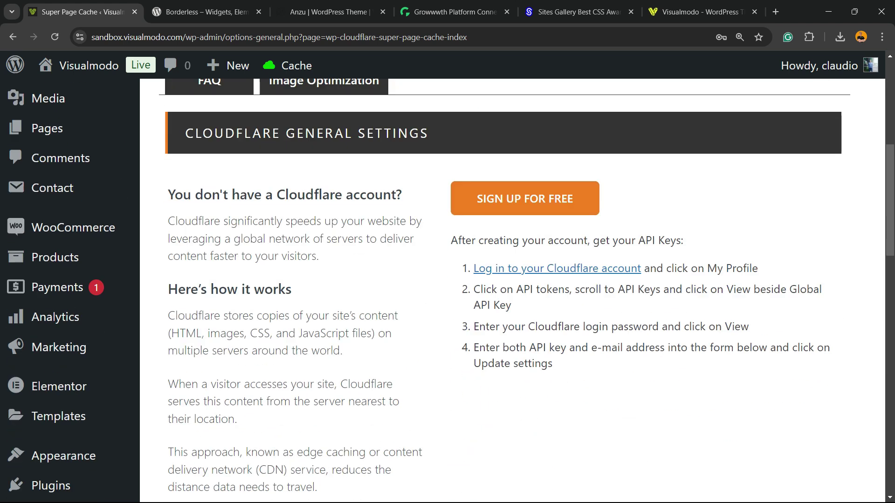
scroll(512, 289, up, 2)
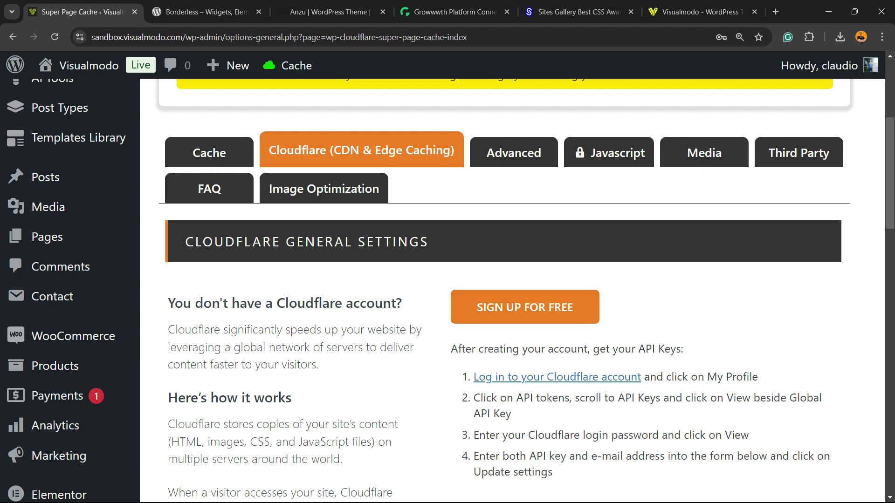
scroll(513, 268, up, 2)
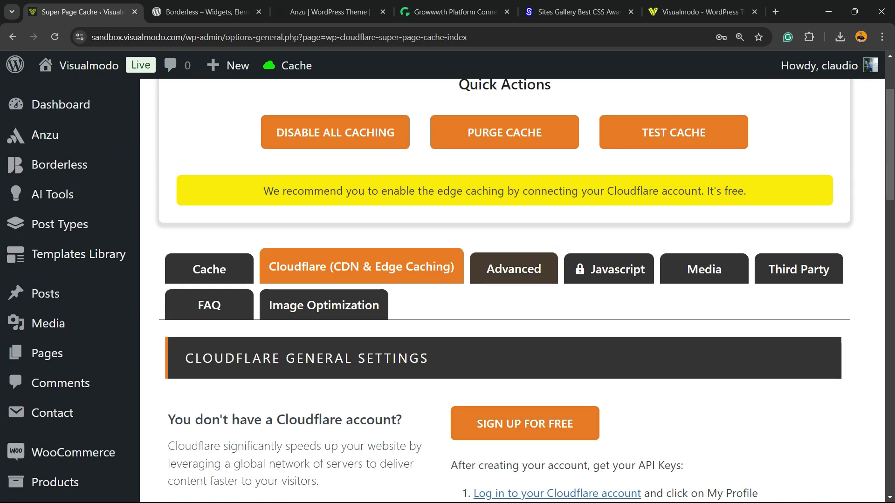
Open the Advanced tab and review its cache-control, purge and preloader options.
click(513, 268)
scroll(514, 268, down, 2)
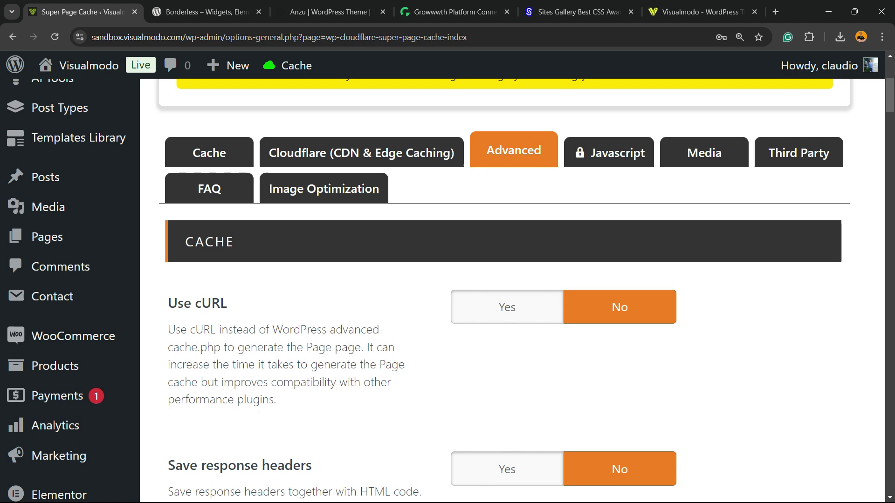
scroll(514, 268, down, 2)
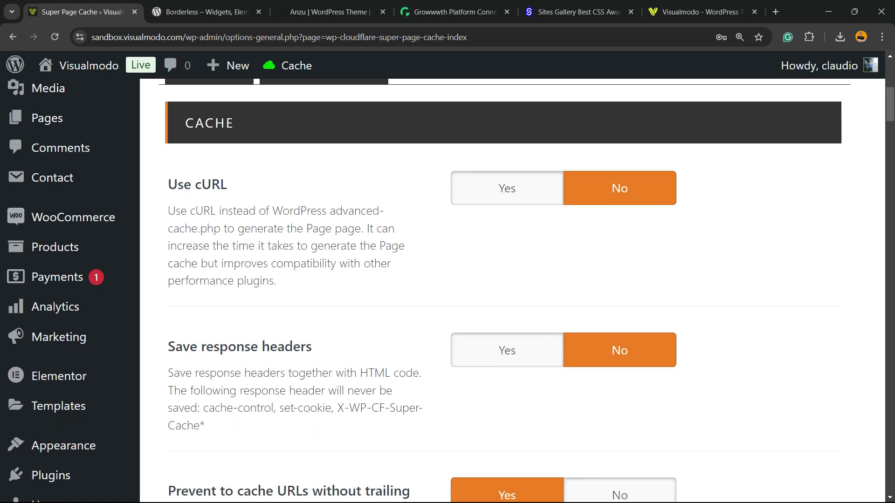
scroll(513, 268, down, 4)
scroll(514, 267, down, 2)
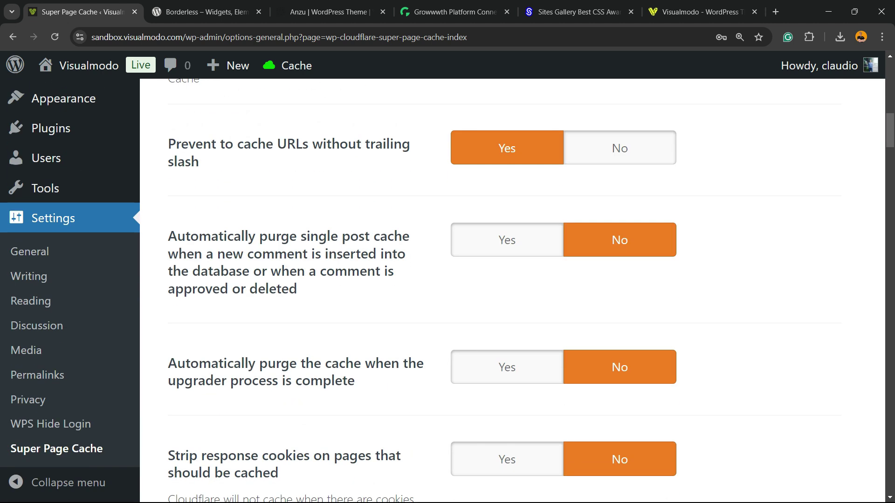
scroll(514, 268, down, 4)
scroll(513, 268, down, 4)
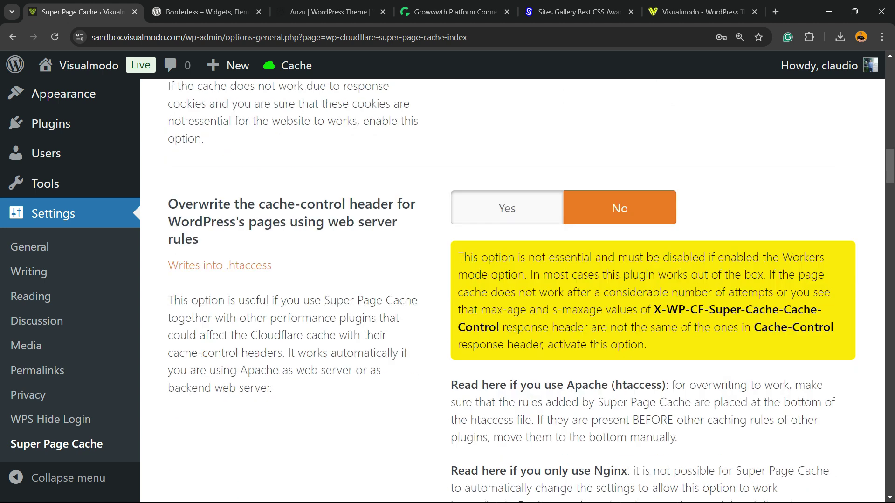
scroll(513, 268, down, 11)
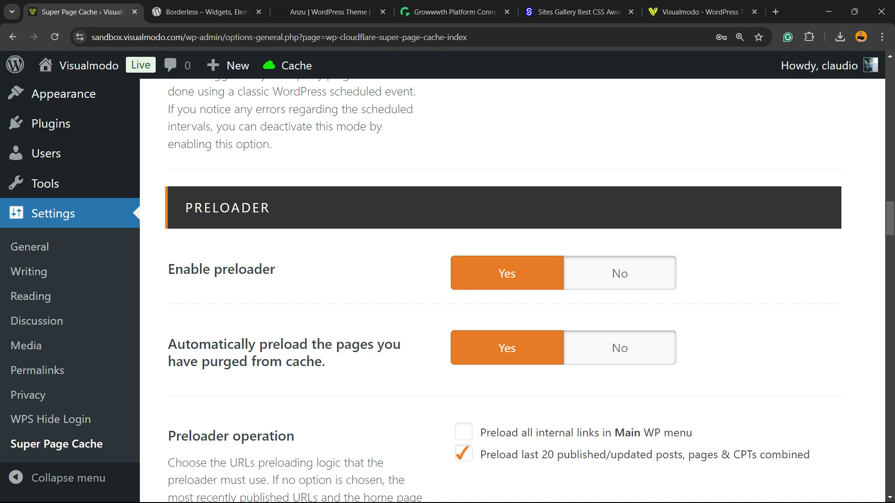
scroll(514, 268, down, 2)
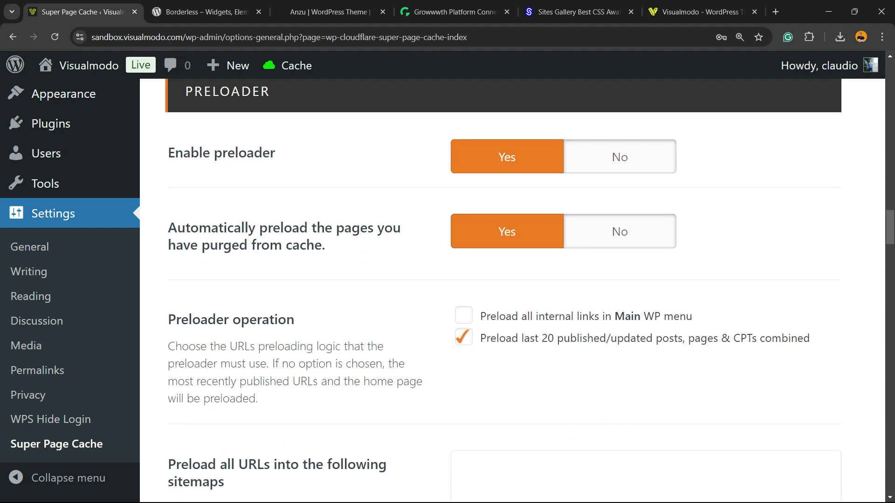
scroll(514, 268, down, 6)
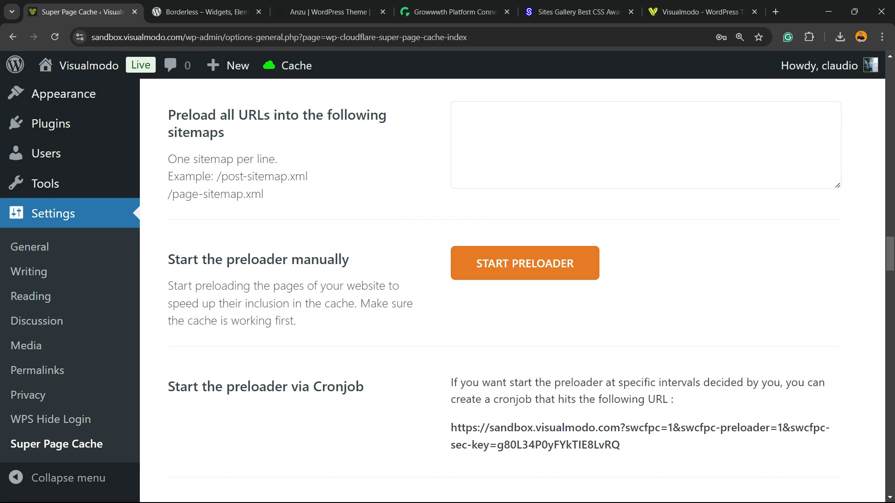
scroll(514, 268, up, 15)
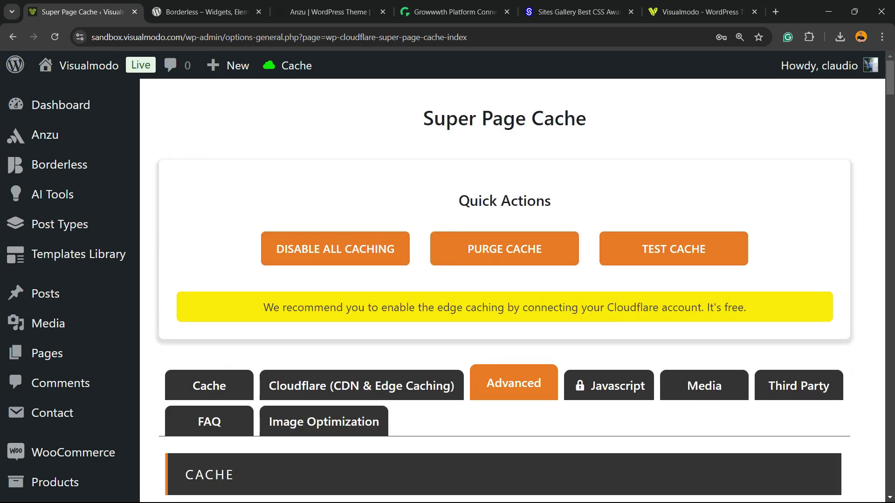
Glance at the Javascript settings, then bring up the Media tab's lazy-loading options.
click(608, 386)
scroll(608, 386, down, 4)
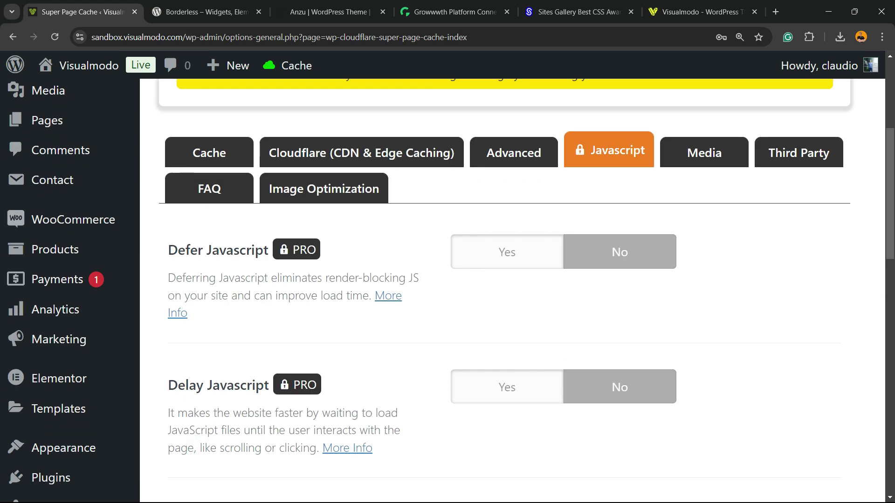
scroll(703, 266, up, 2)
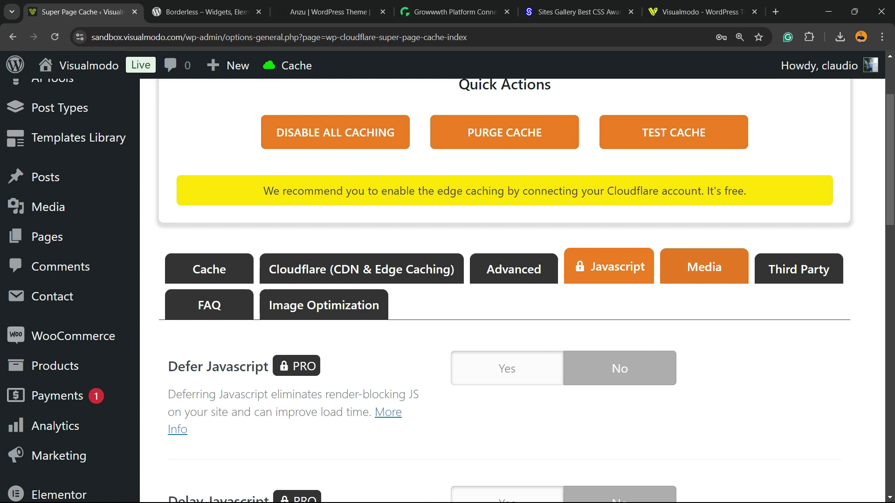
click(703, 266)
scroll(703, 266, down, 2)
scroll(447, 291, down, 2)
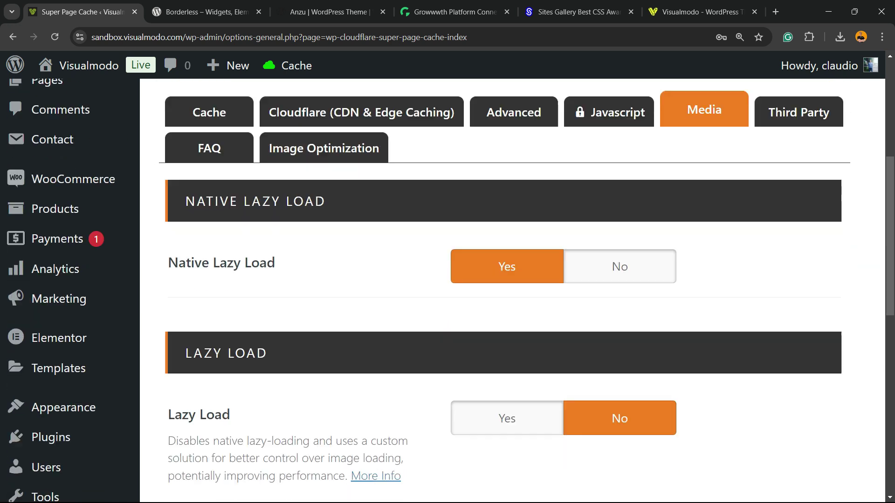
scroll(512, 291, down, 2)
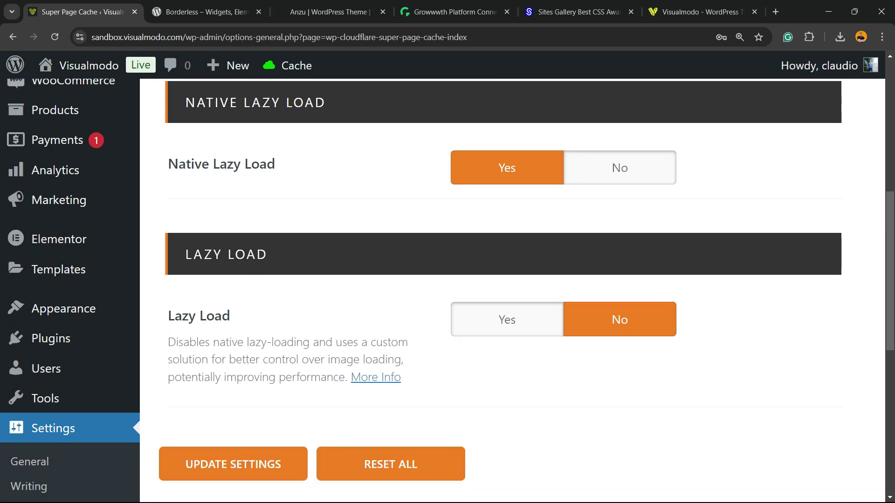
scroll(513, 291, up, 2)
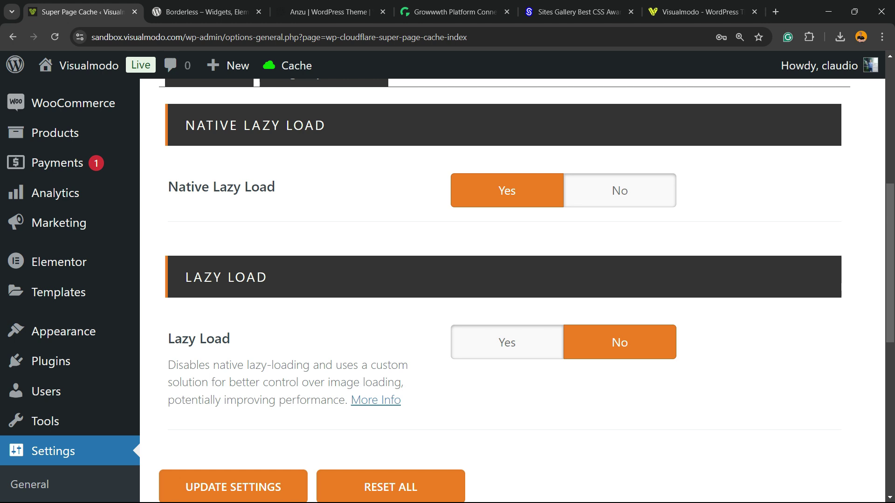
Turn on custom Lazy Load and background-image lazy load, then save with Update Settings.
click(507, 342)
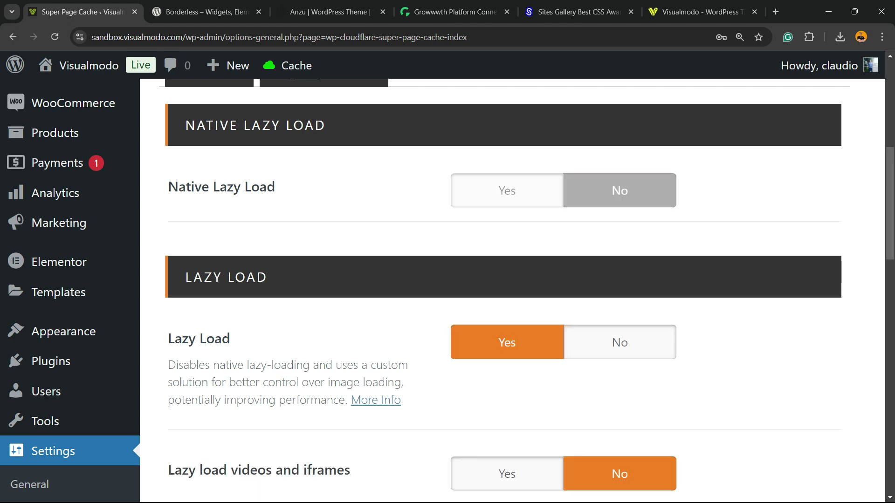
scroll(447, 289, down, 2)
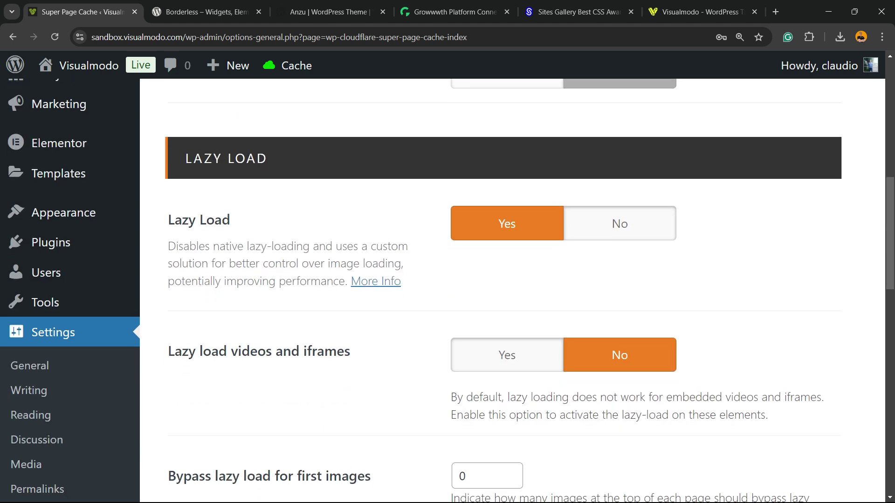
scroll(447, 289, down, 2)
scroll(447, 289, up, 3)
scroll(513, 289, down, 1)
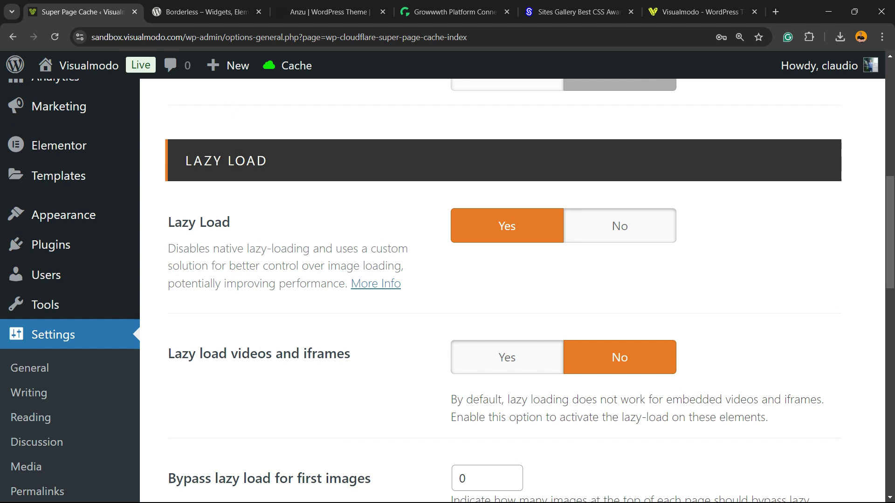
scroll(512, 288, down, 8)
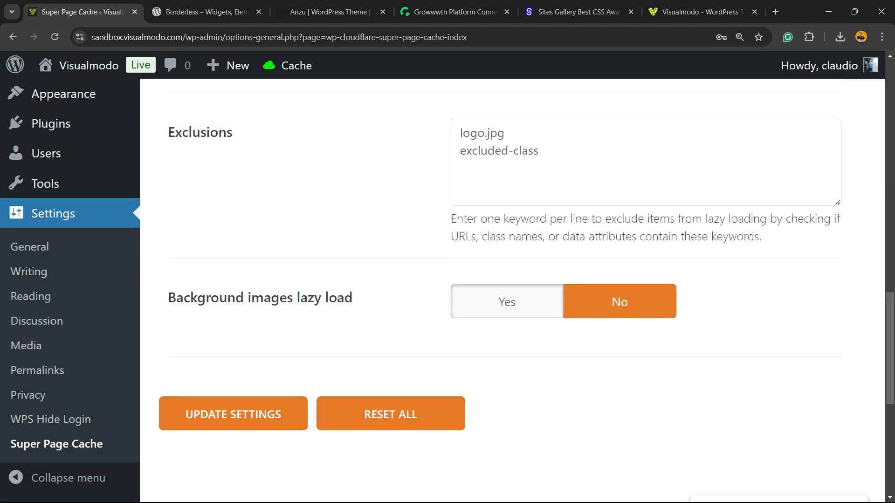
click(507, 302)
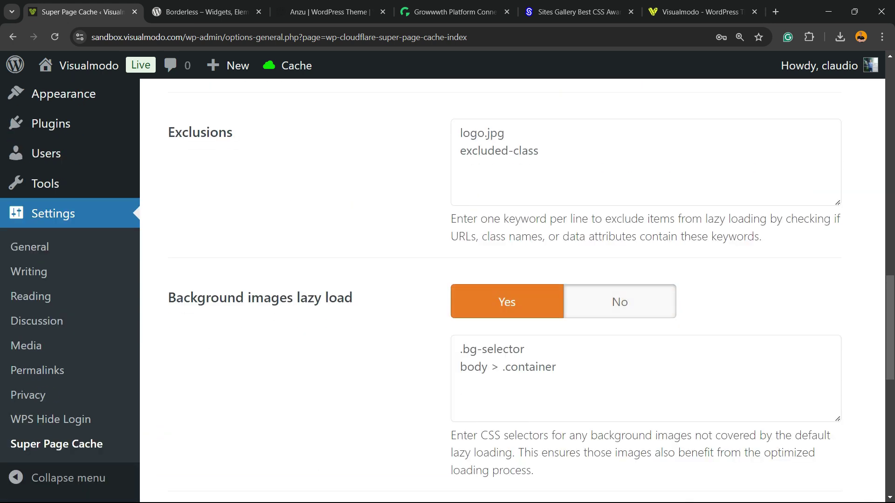
scroll(507, 302, down, 6)
click(233, 199)
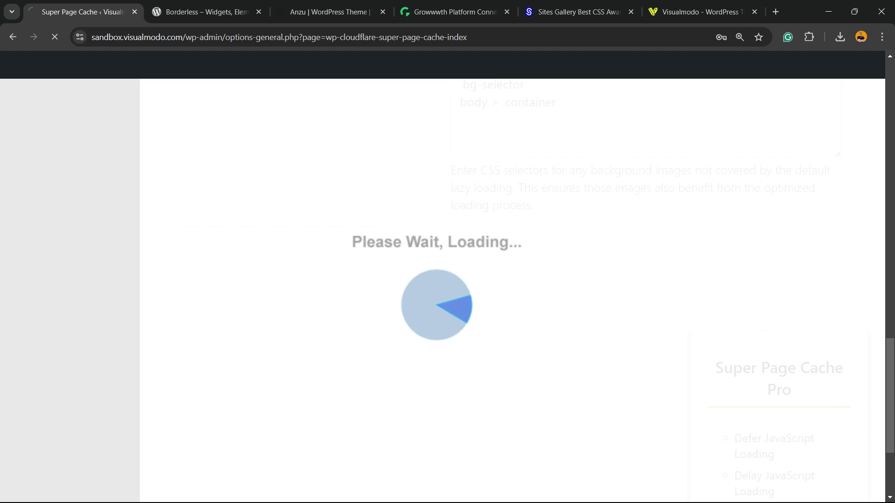
scroll(504, 289, down, 3)
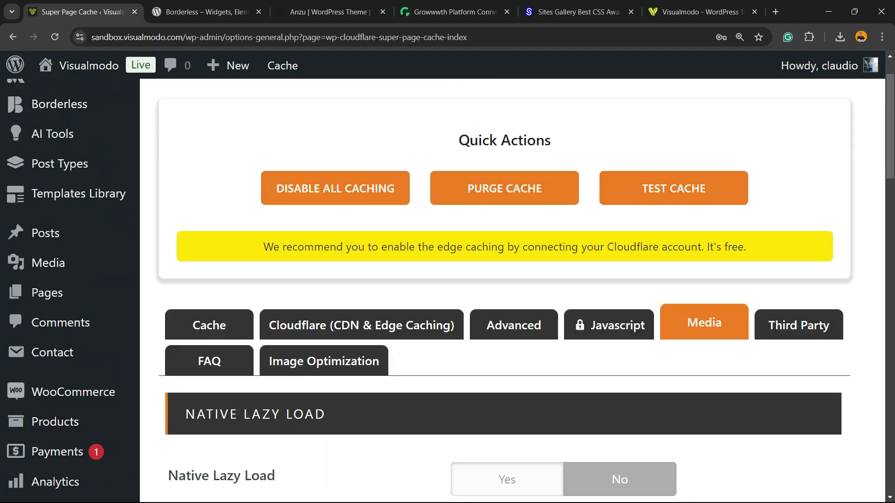
Open the Third Party tab and review the WooCommerce cart, checkout, pay and account exclusions.
click(798, 269)
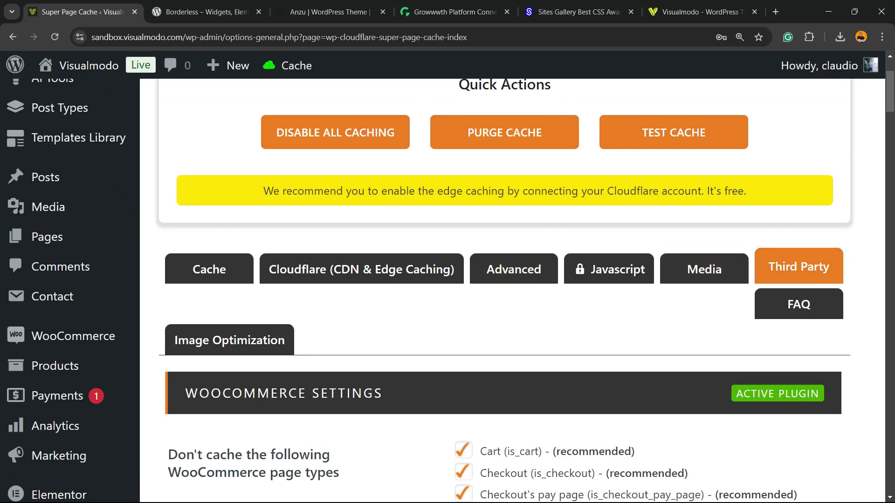
scroll(448, 289, down, 6)
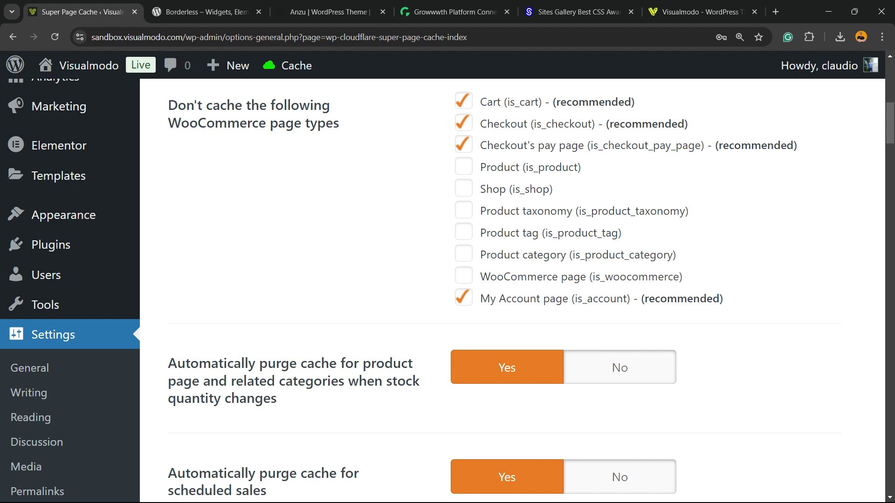
scroll(513, 289, up, 2)
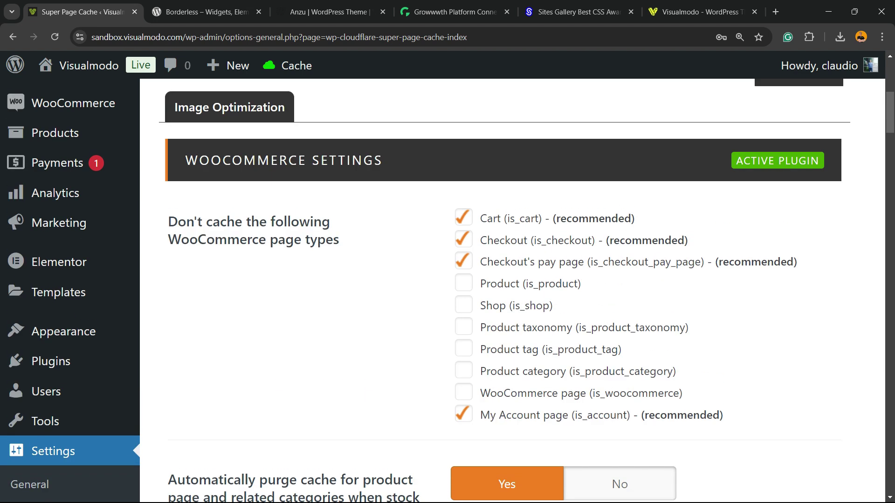
scroll(513, 289, down, 10)
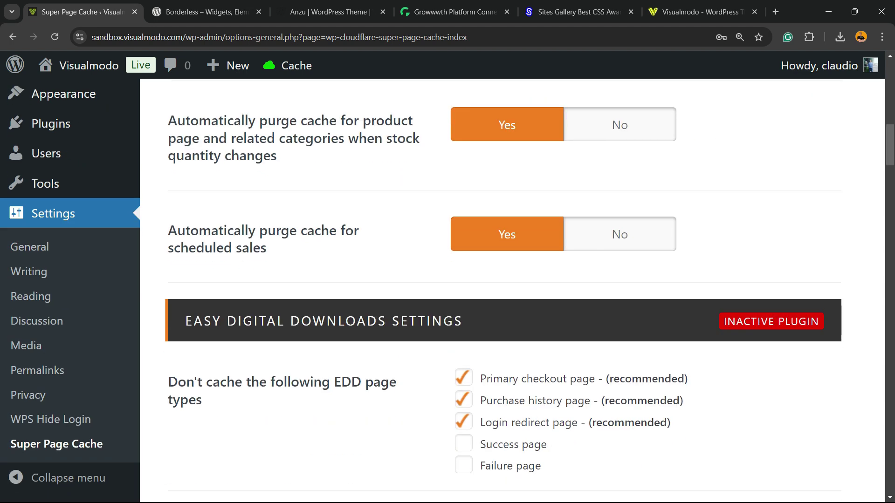
scroll(513, 289, up, 10)
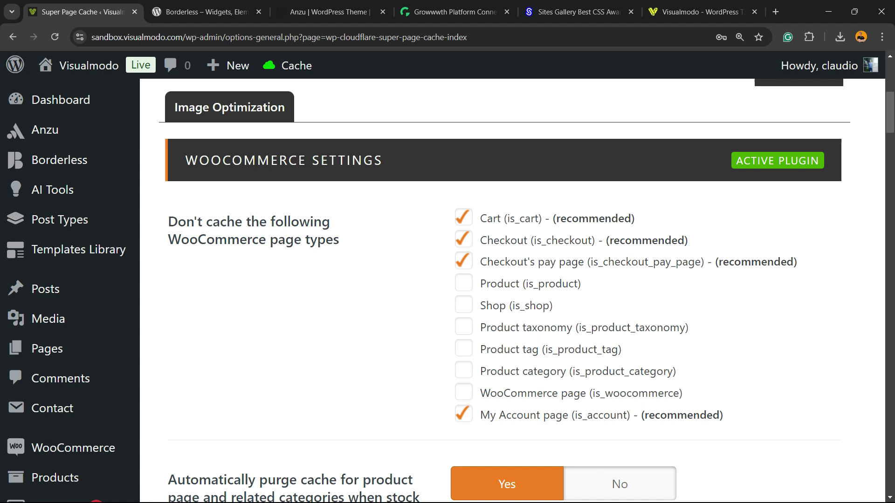
scroll(513, 289, up, 5)
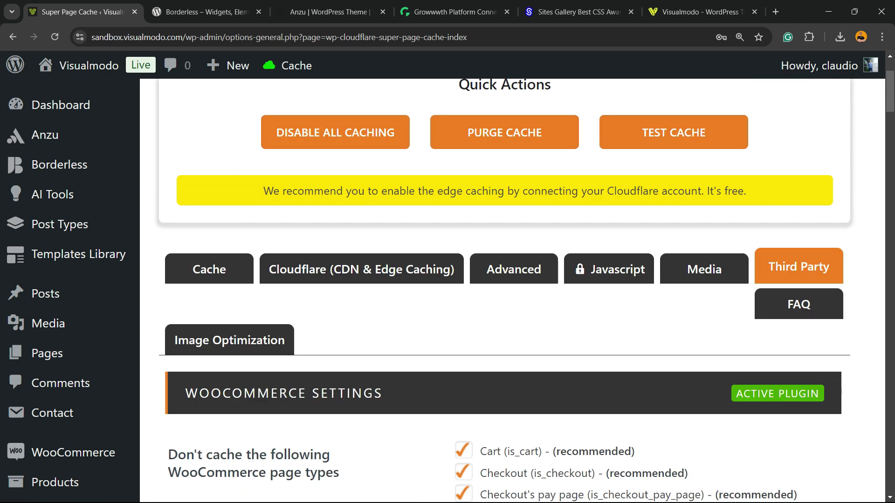
Expand the FAQ answers on How it works, Cloudflare Cache Everything and the swcfpc=1 parameter.
click(799, 304)
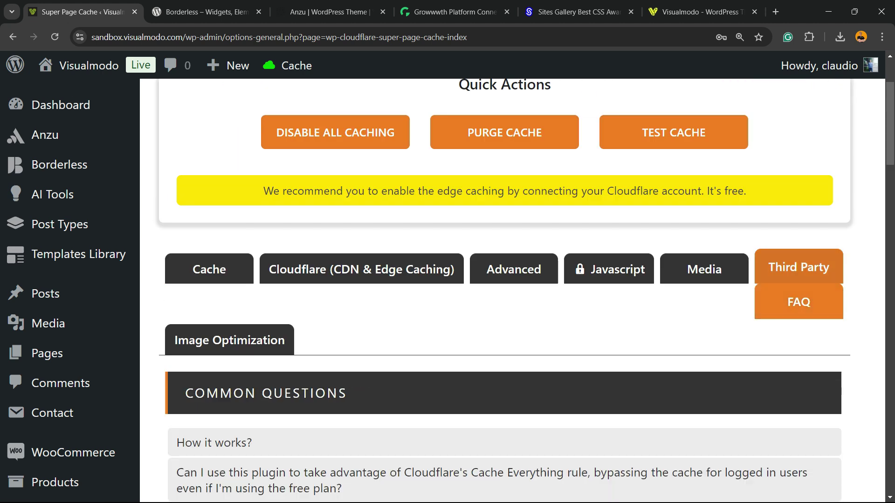
scroll(503, 289, down, 3)
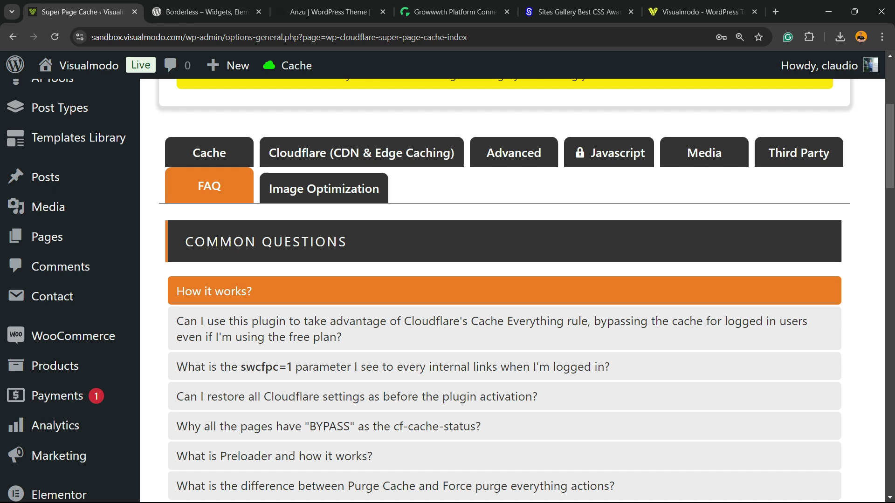
scroll(504, 291, down, 4)
scroll(503, 293, up, 4)
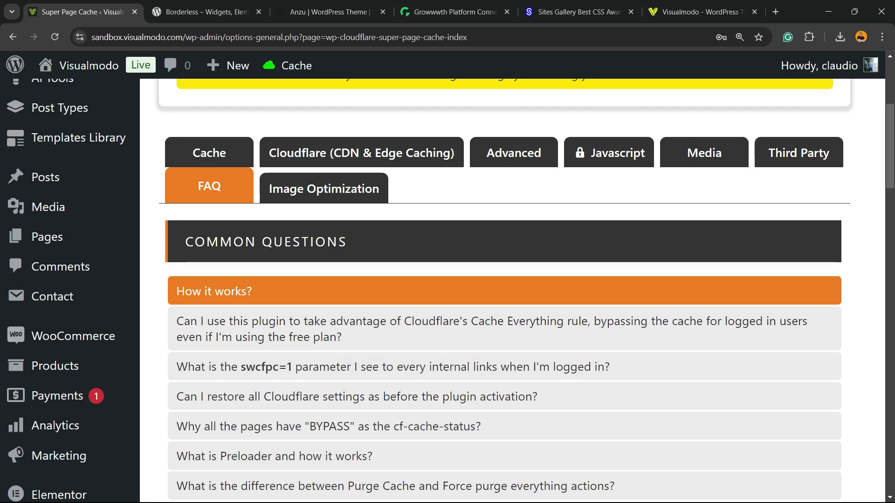
click(503, 291)
scroll(504, 326, down, 3)
click(503, 356)
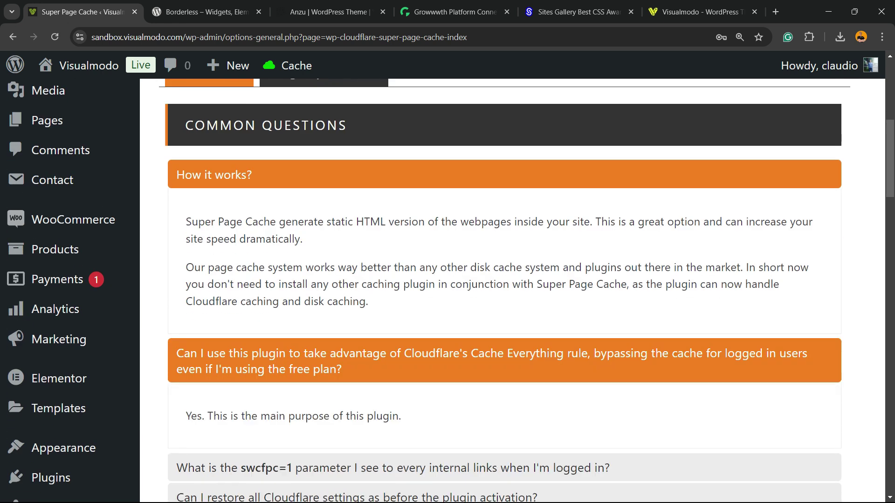
scroll(504, 356, down, 3)
click(503, 351)
scroll(503, 308, down, 15)
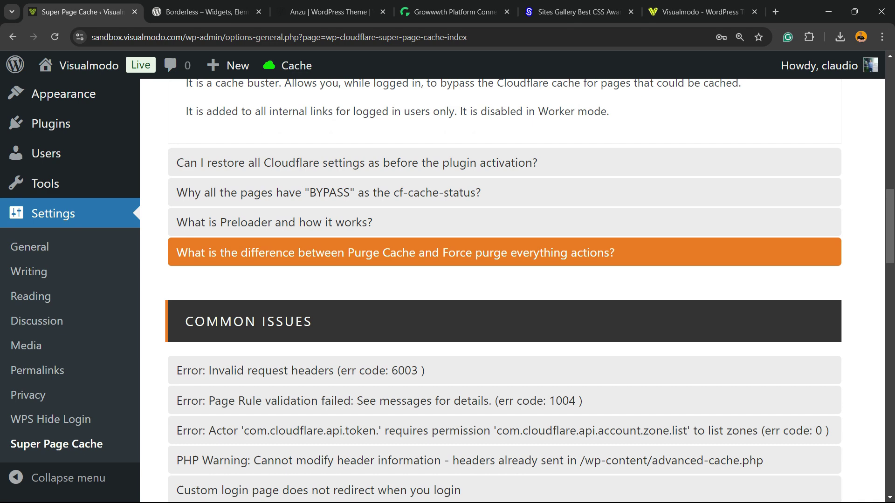
Run Test Cache, which reports Disk Page Caching is functional.
scroll(503, 299, down, 10)
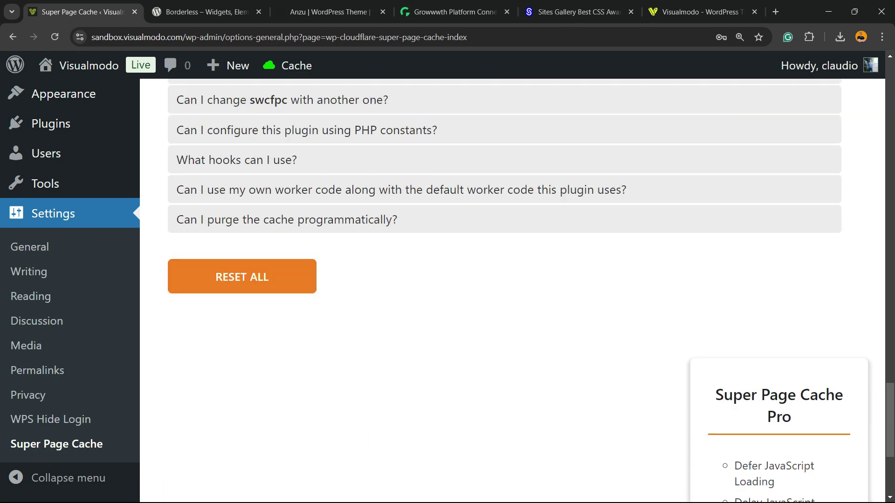
scroll(504, 299, up, 20)
scroll(505, 250, up, 3)
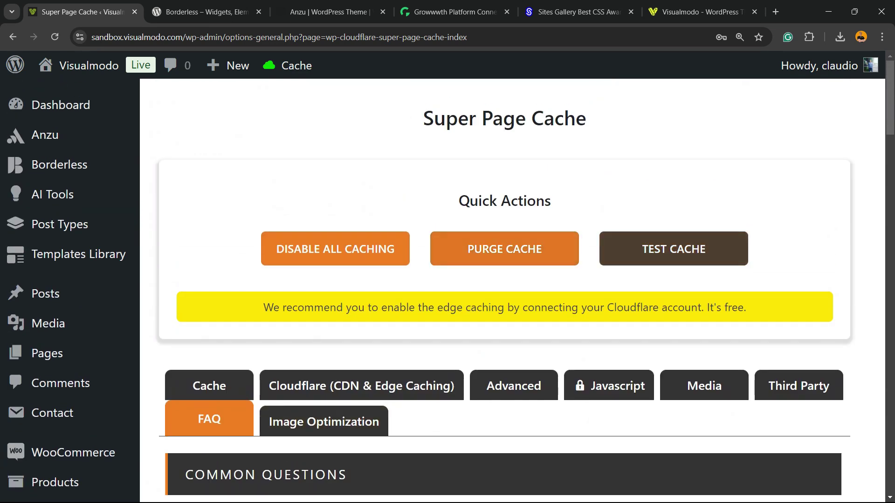
click(673, 250)
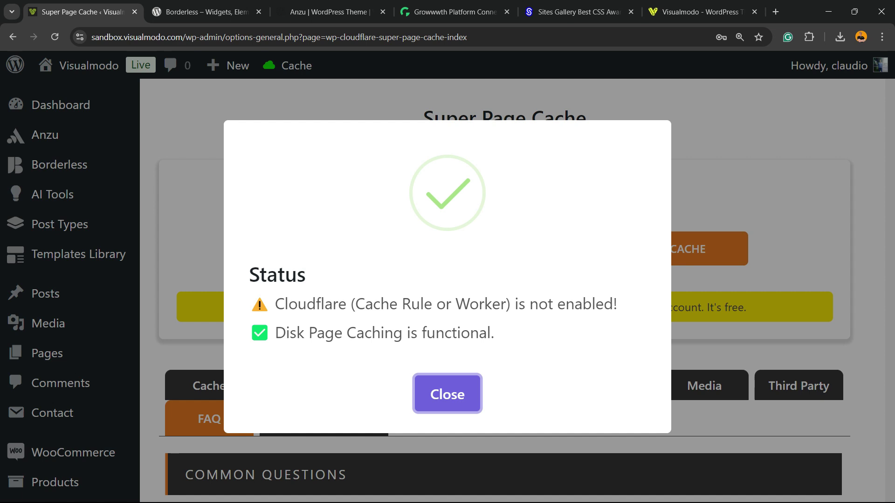
Review the cache test result, close it, and view the Cloudflare (CDN & Edge Caching) tab.
drag(286, 333, 427, 332)
triple_click(428, 333)
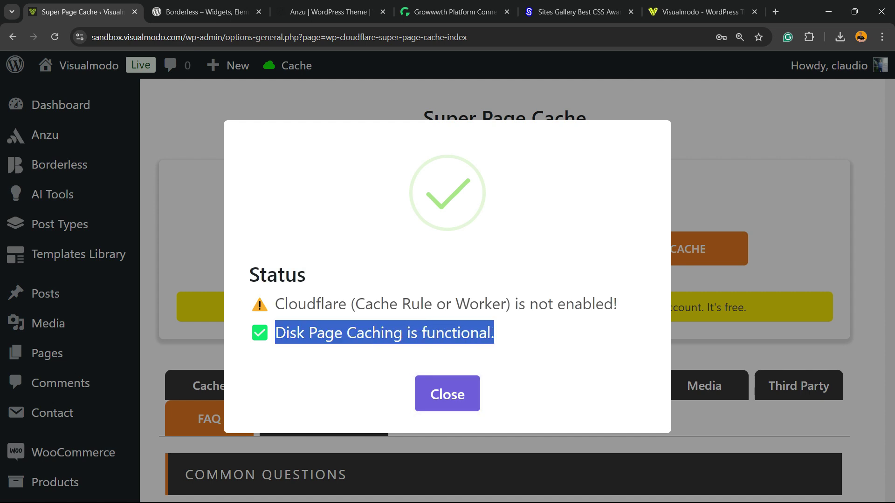
drag(286, 304, 618, 304)
click(447, 394)
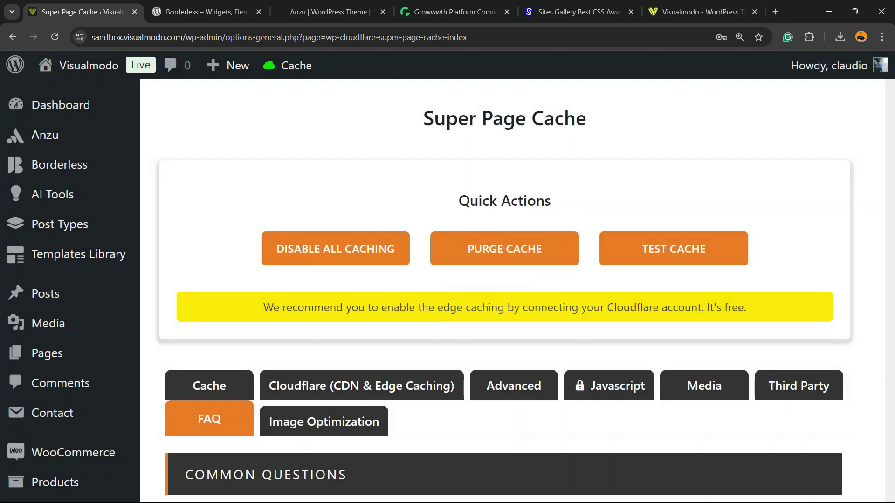
click(361, 386)
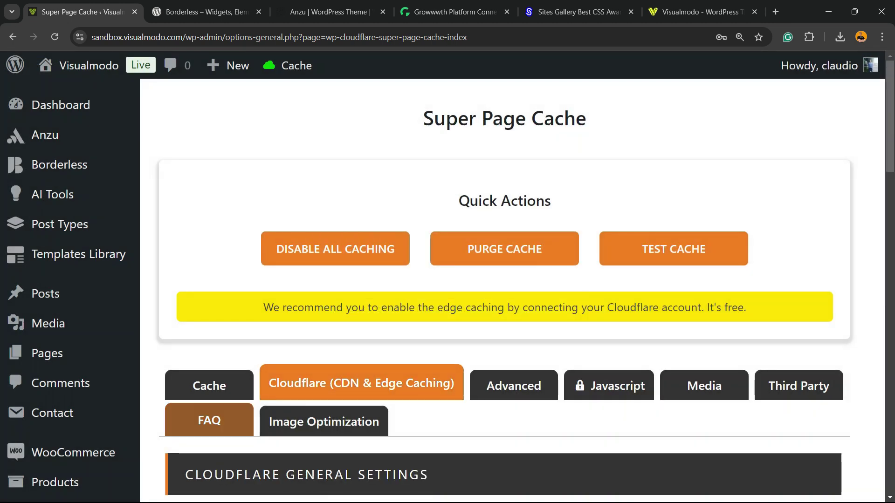
scroll(512, 280, down, 5)
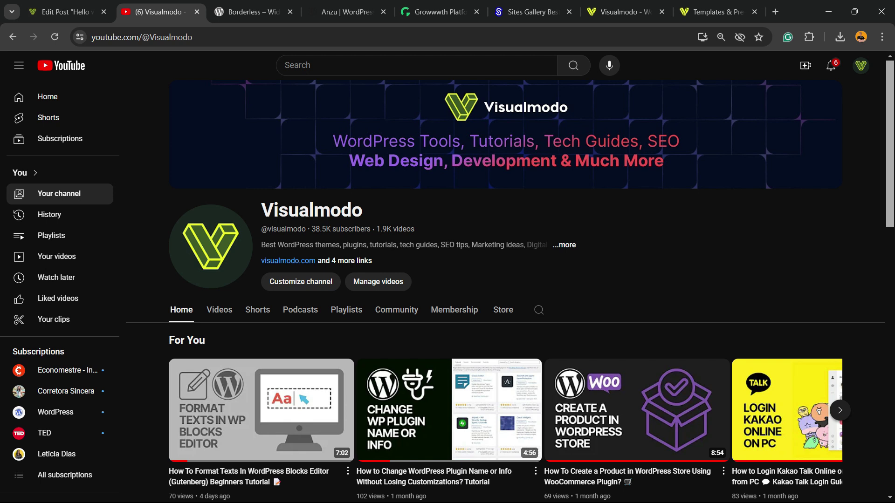
Browse the Borderless plugin and Anzu theme pages, then switch to the Growwwth tab.
key(ctrl+Tab)
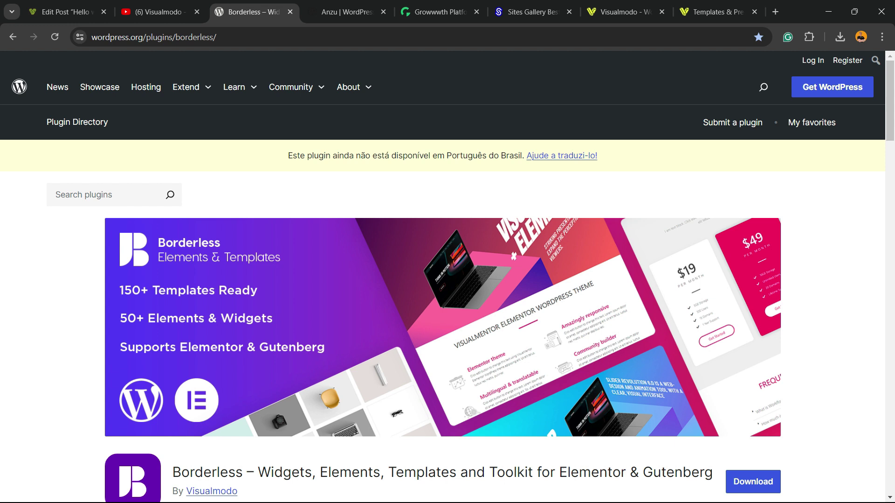
scroll(447, 288, down, 3)
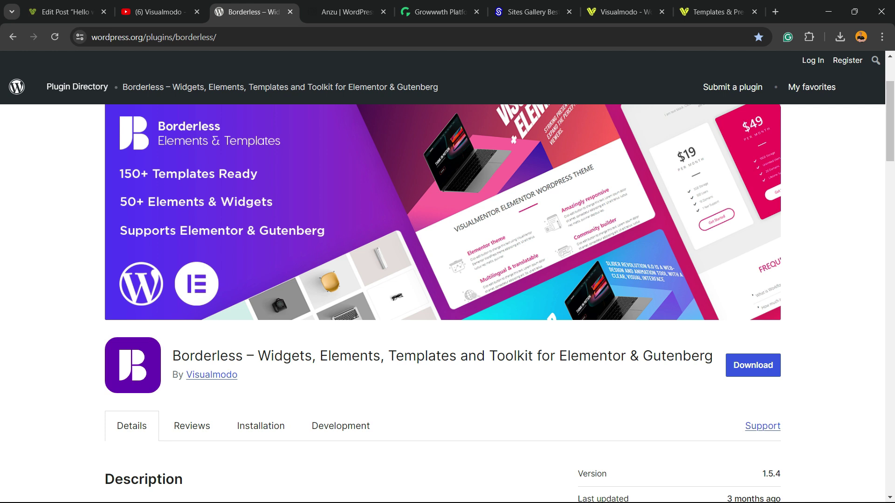
scroll(447, 289, up, 3)
scroll(448, 289, down, 3)
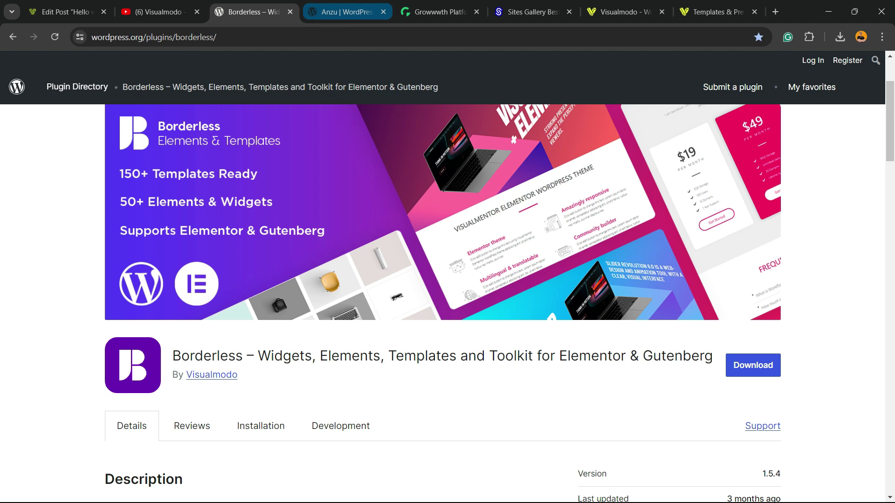
click(347, 12)
scroll(447, 289, up, 10)
scroll(448, 289, up, 3)
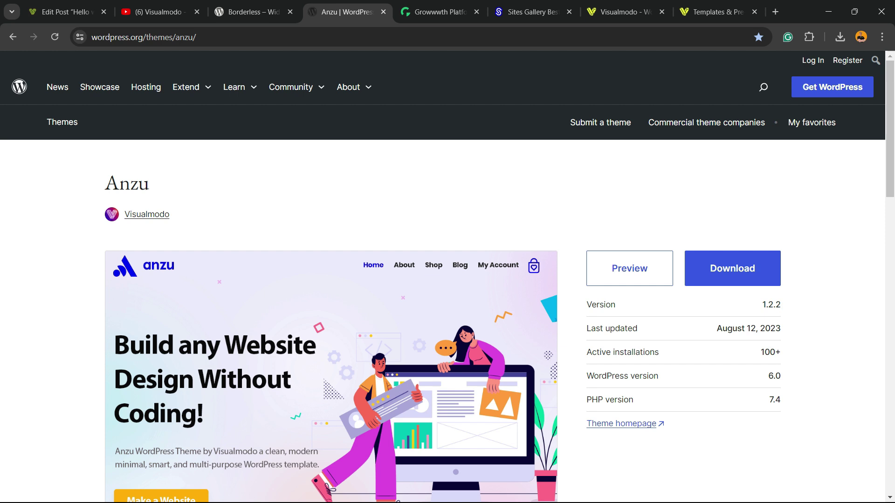
key(ctrl+Tab)
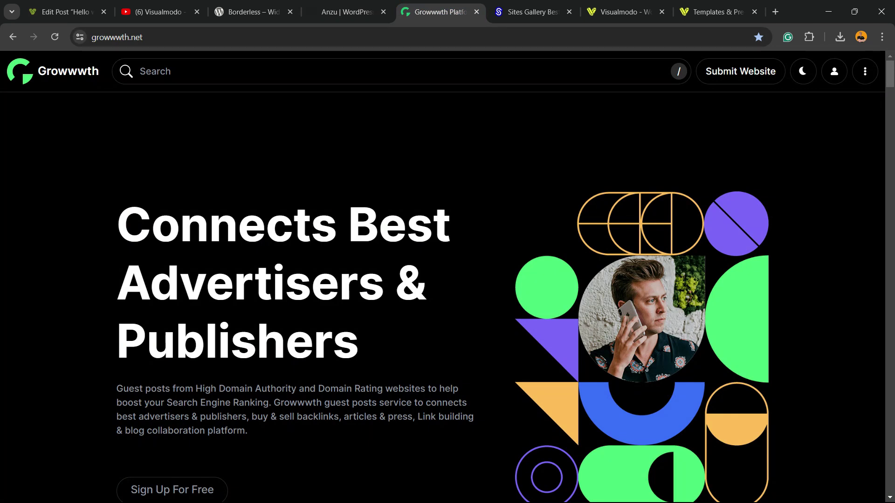
Scroll through growwwth.net's Featured and Latest Websites listings with their publishing prices.
scroll(443, 298, down, 12)
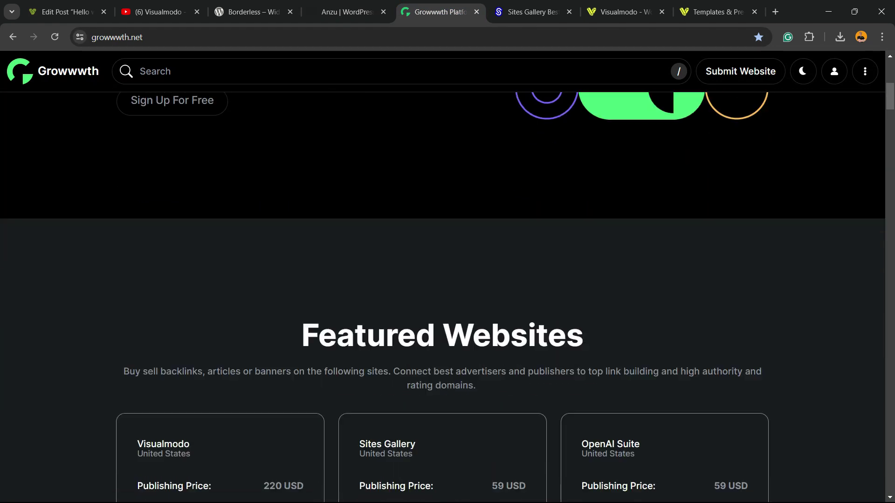
scroll(443, 298, down, 15)
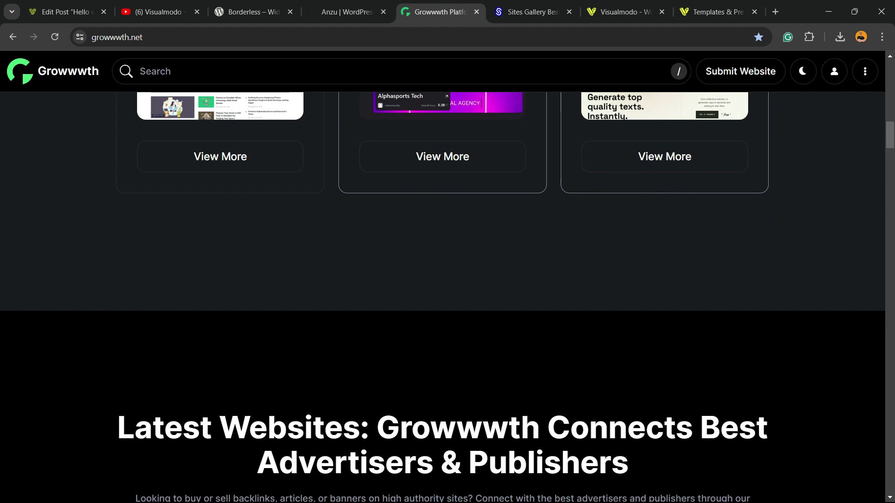
scroll(443, 298, down, 3)
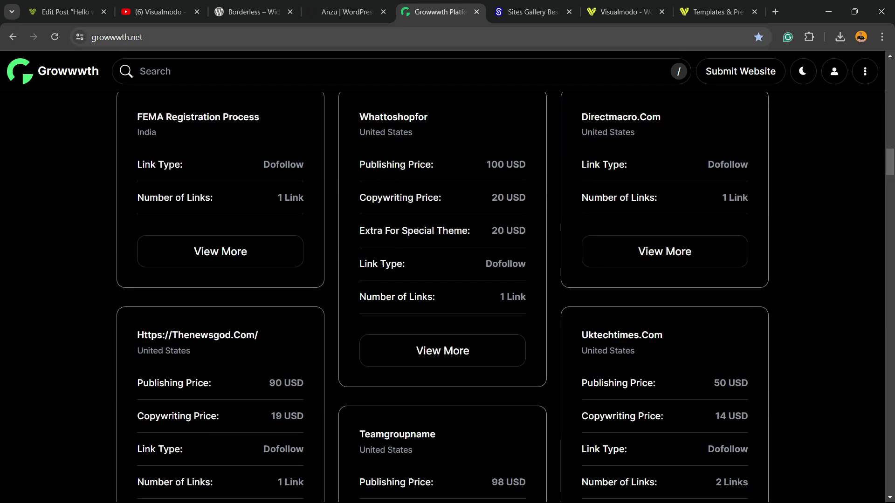
double_click(137, 38)
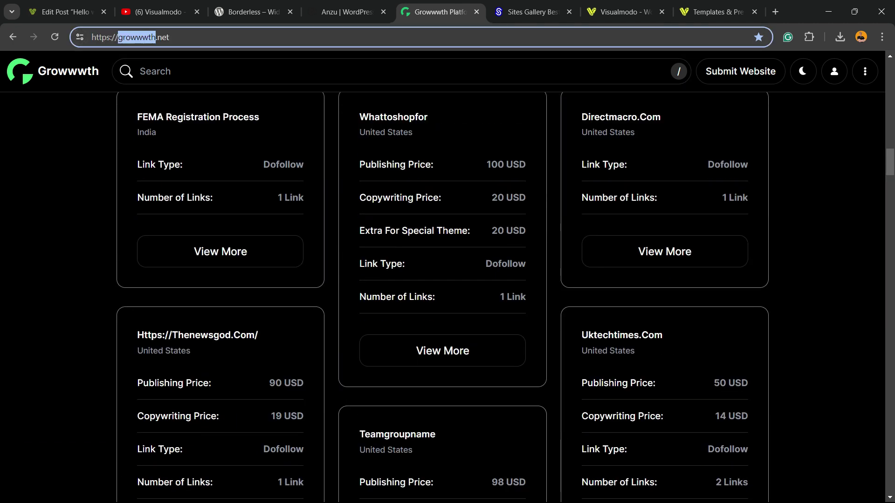
scroll(443, 298, down, 12)
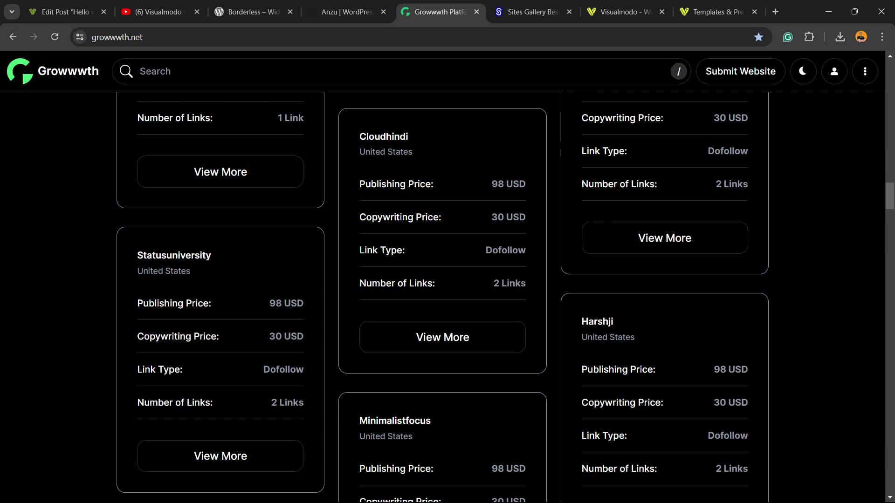
scroll(443, 298, down, 15)
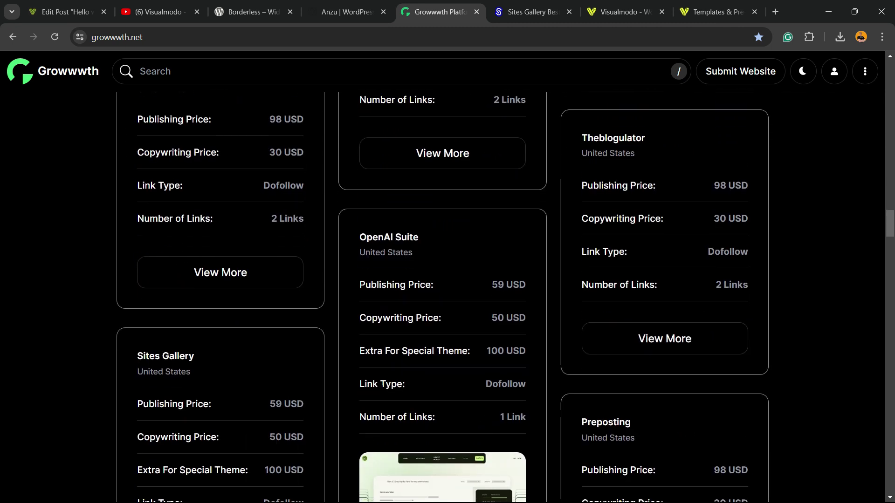
Scroll through the Sites Gallery showcased websites grid, then bring up the Visualmodo homepage.
key(ctrl+Tab)
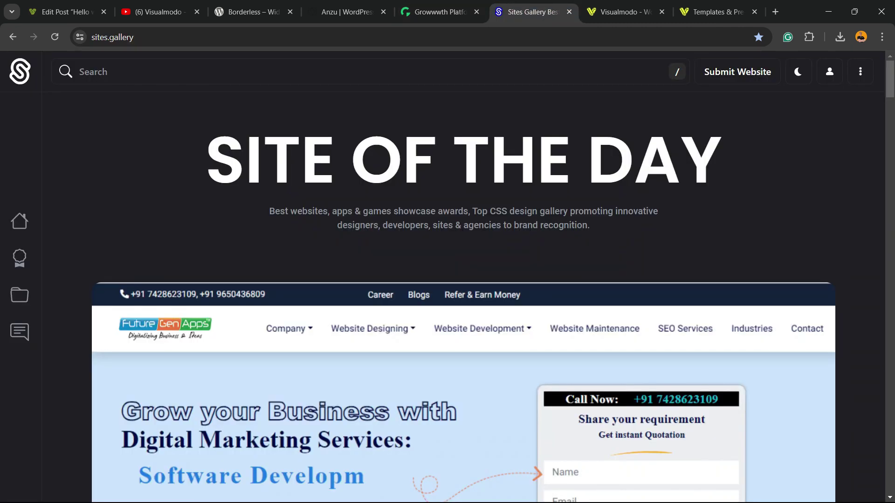
scroll(447, 298, down, 10)
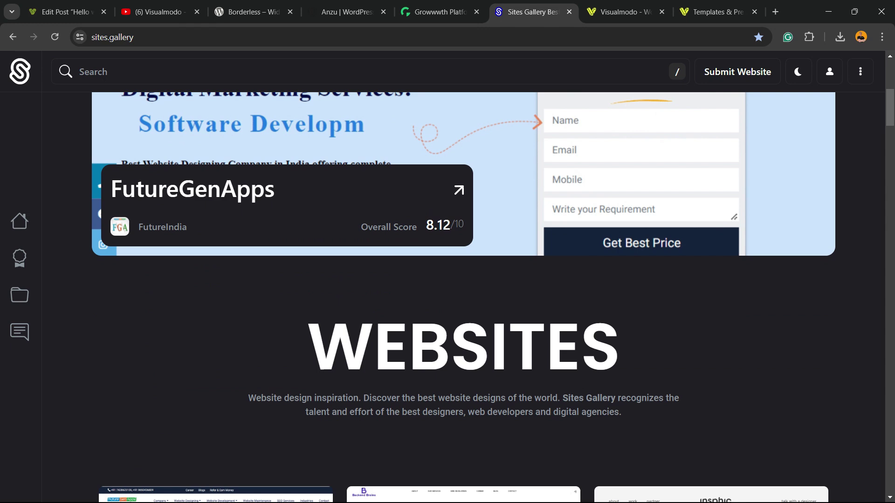
scroll(214, 279, down, 15)
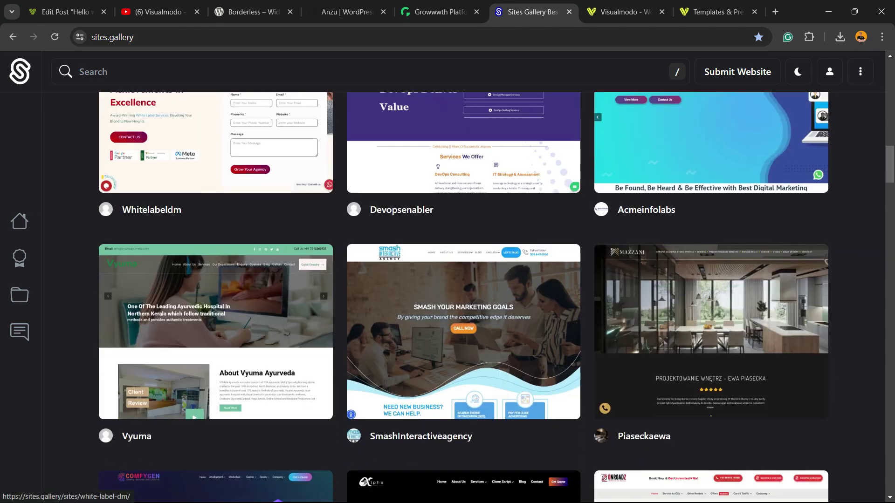
scroll(215, 233, down, 3)
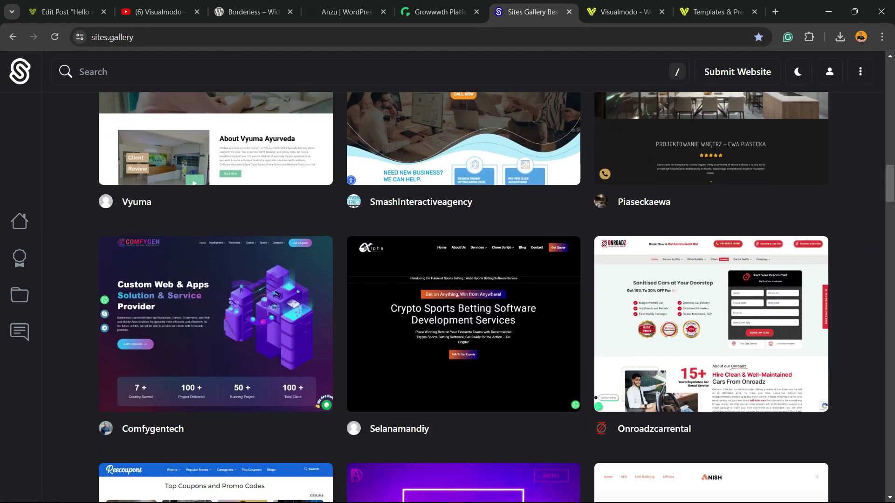
scroll(214, 187, down, 8)
scroll(214, 139, down, 18)
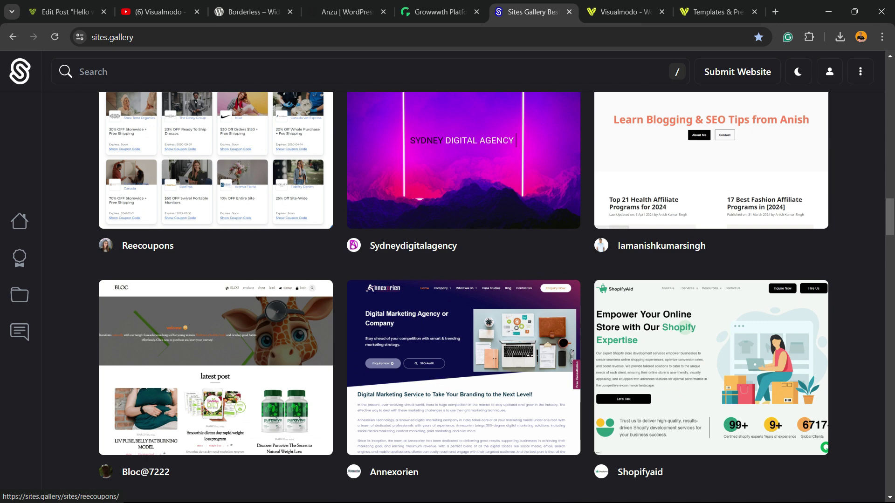
scroll(214, 139, down, 7)
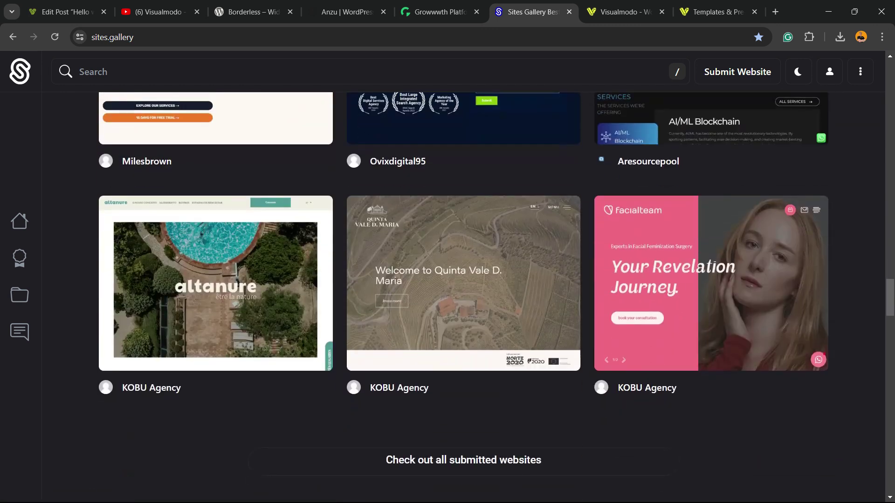
scroll(215, 186, up, 15)
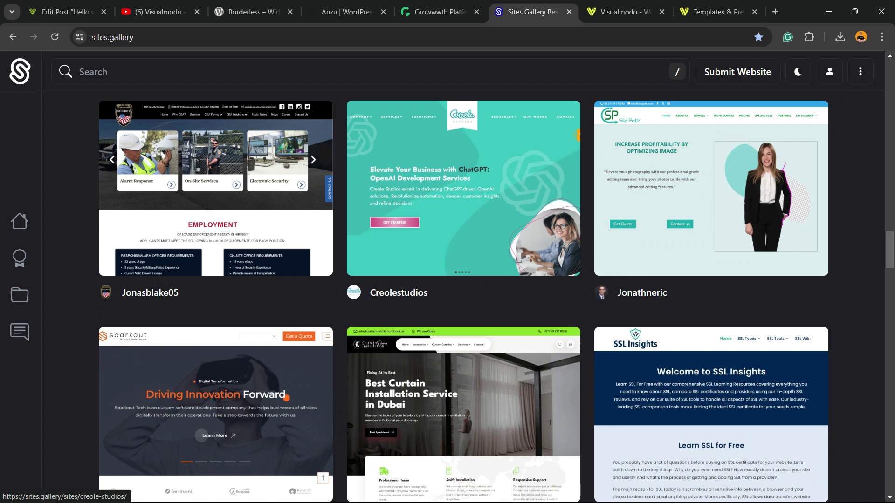
click(622, 12)
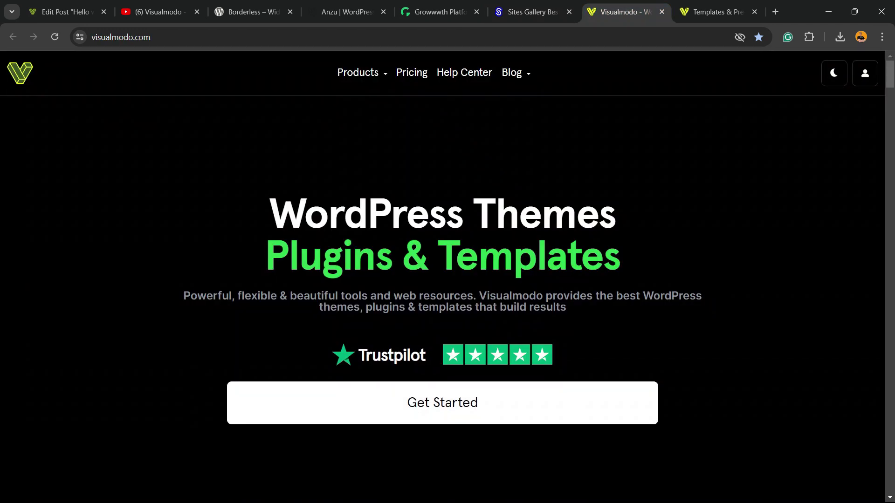
Scroll down the visualmodo.com homepage to review its WordPress theme cards.
scroll(447, 280, down, 3)
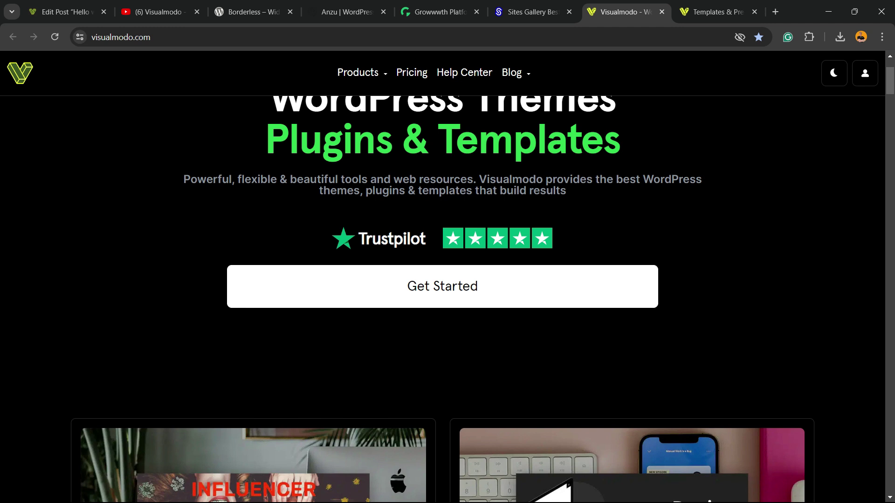
scroll(442, 298, down, 10)
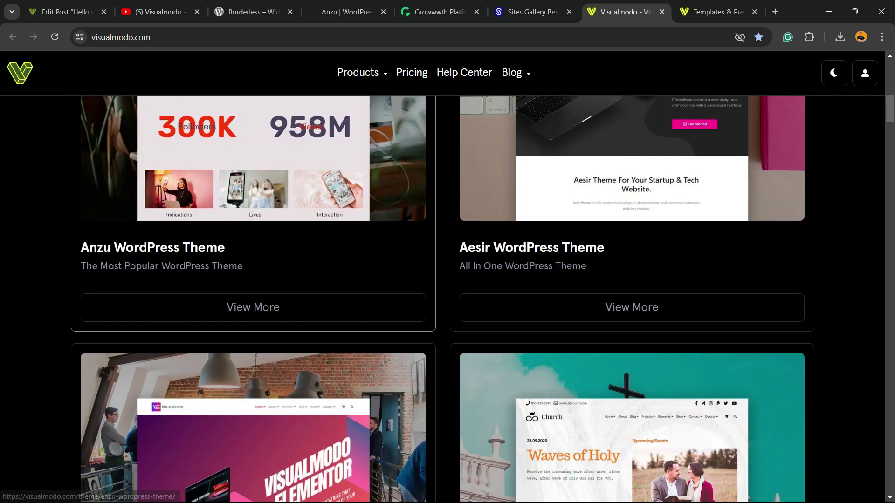
scroll(251, 210, down, 9)
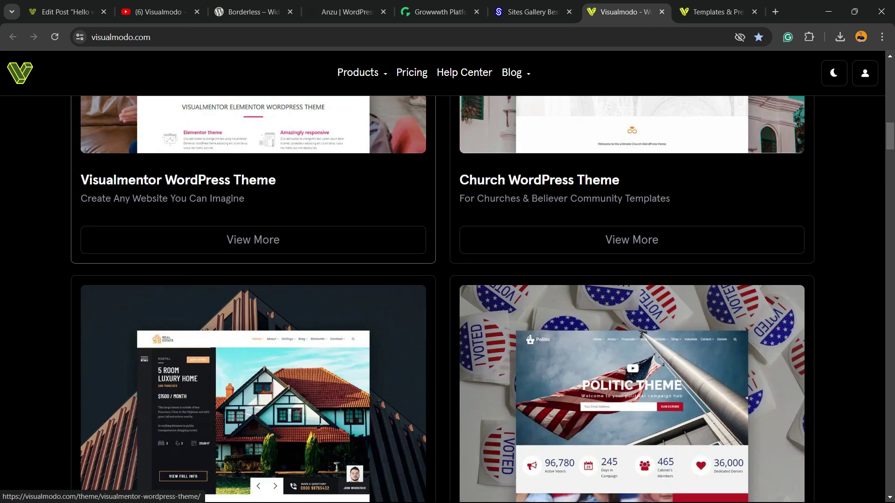
scroll(443, 298, down, 12)
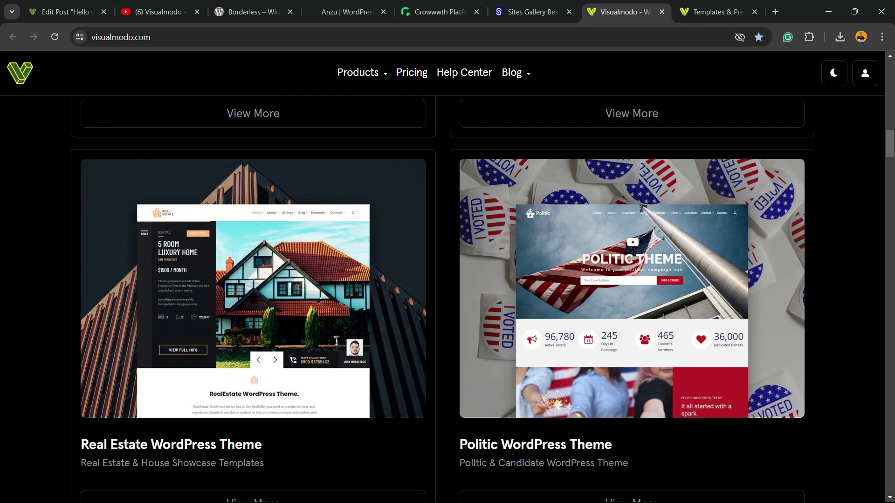
scroll(442, 298, down, 11)
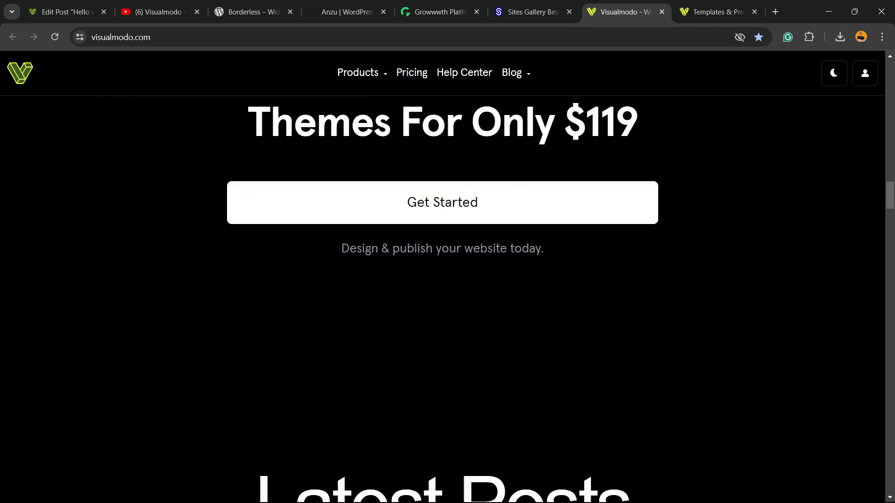
Browse the Templates Library templates such as Pizzeria, Dental, Mechanic and Job Recruiter.
key(ctrl+Tab)
scroll(442, 298, down, 10)
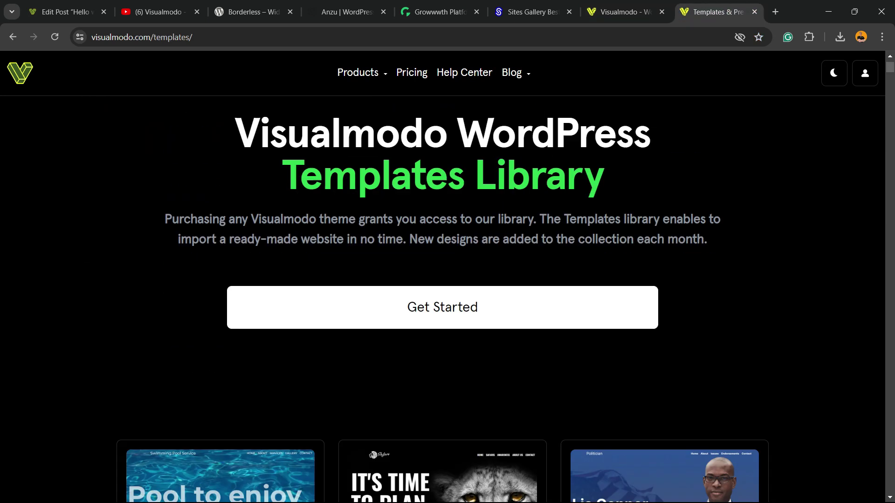
scroll(442, 298, down, 15)
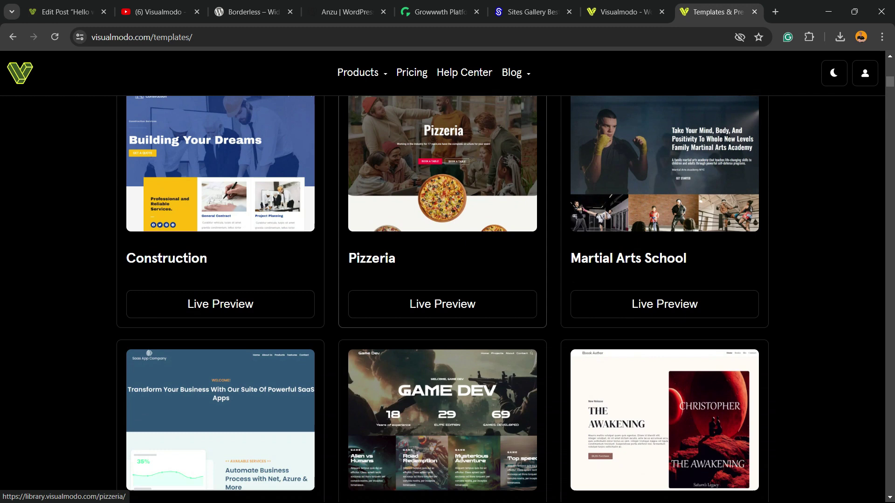
scroll(443, 298, down, 2)
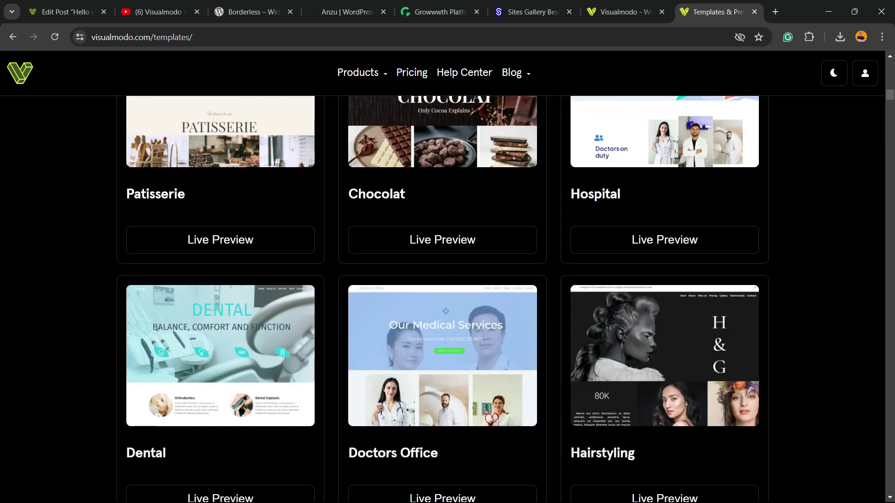
scroll(443, 298, down, 5)
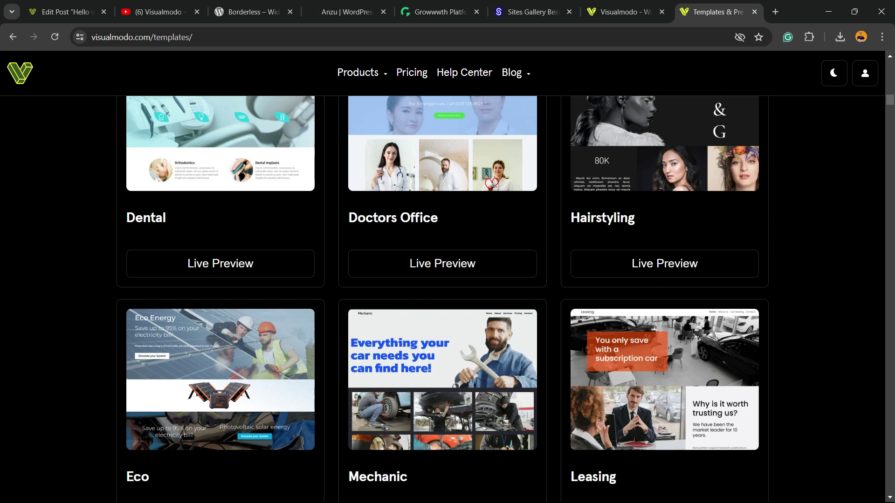
scroll(442, 299, down, 12)
scroll(443, 298, down, 15)
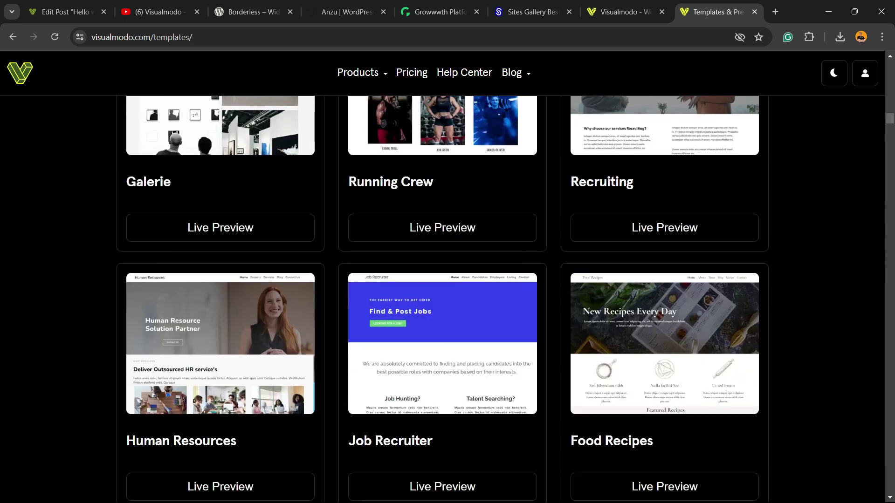